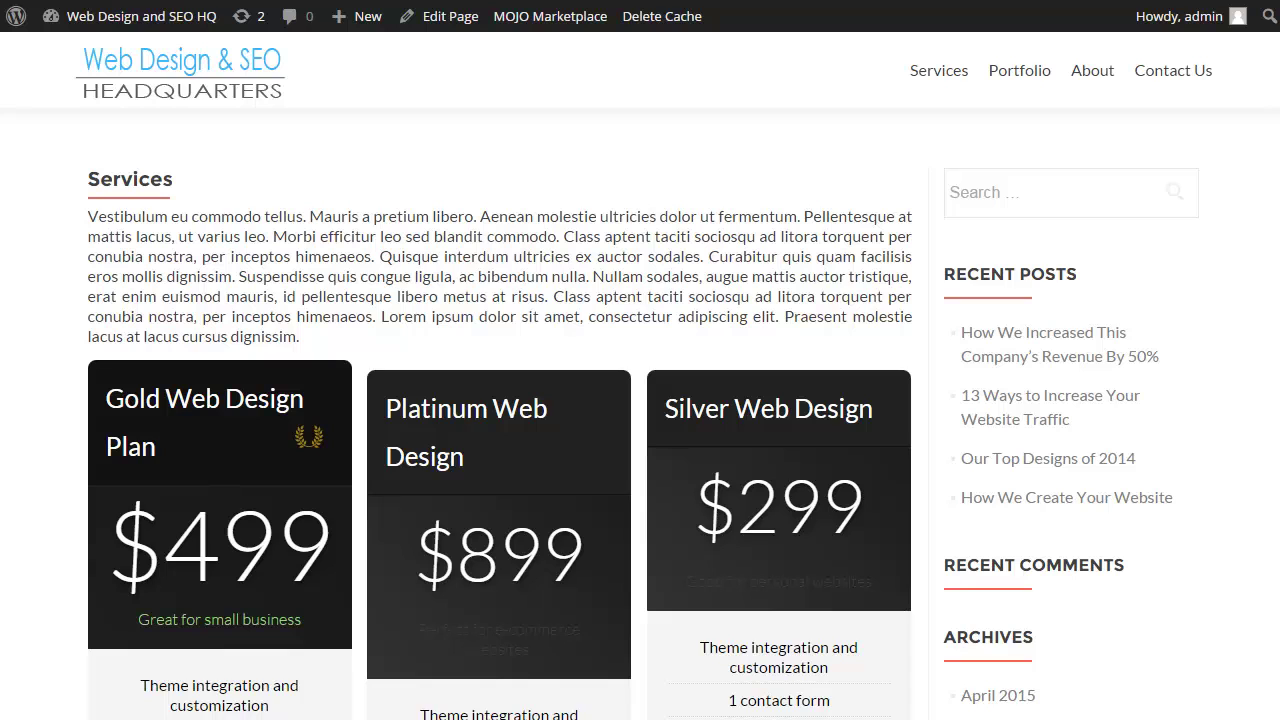
Scroll up and down through the current page to look over its content
scroll(640, 400, "down", 2)
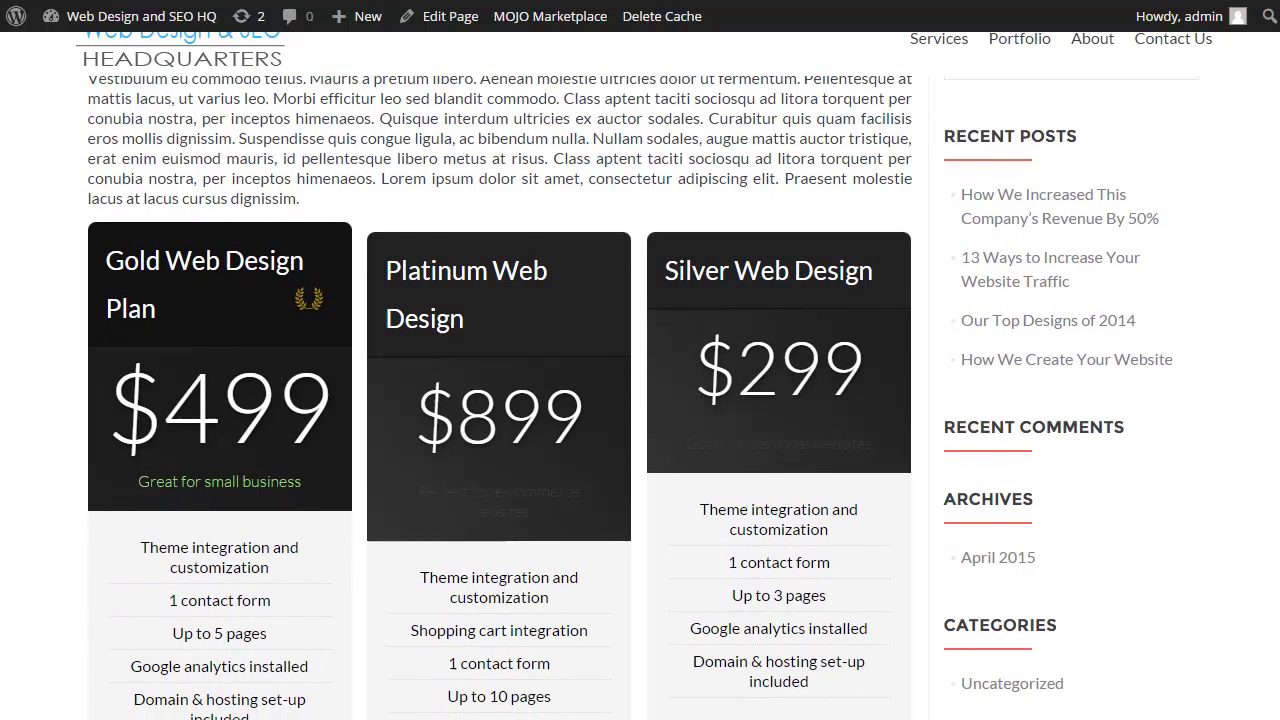
scroll(640, 400, "down", 3)
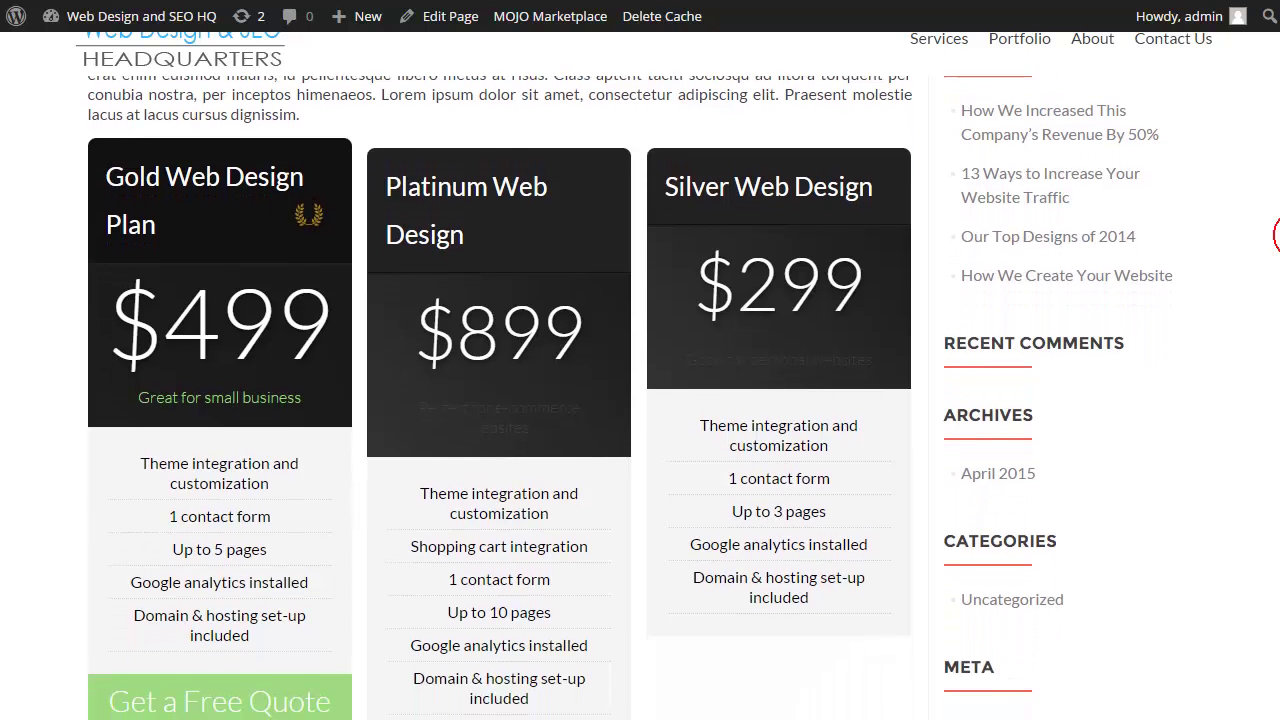
scroll(640, 400, "up", 3)
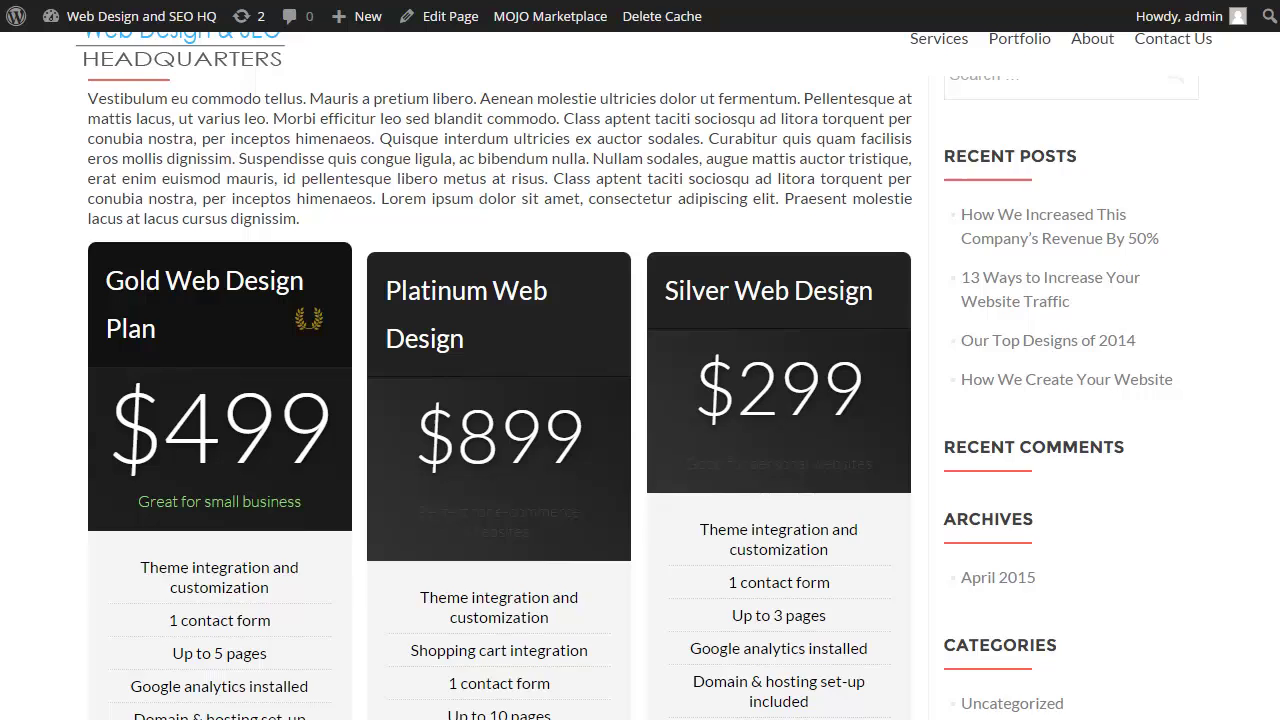
scroll(640, 400, "up", 1)
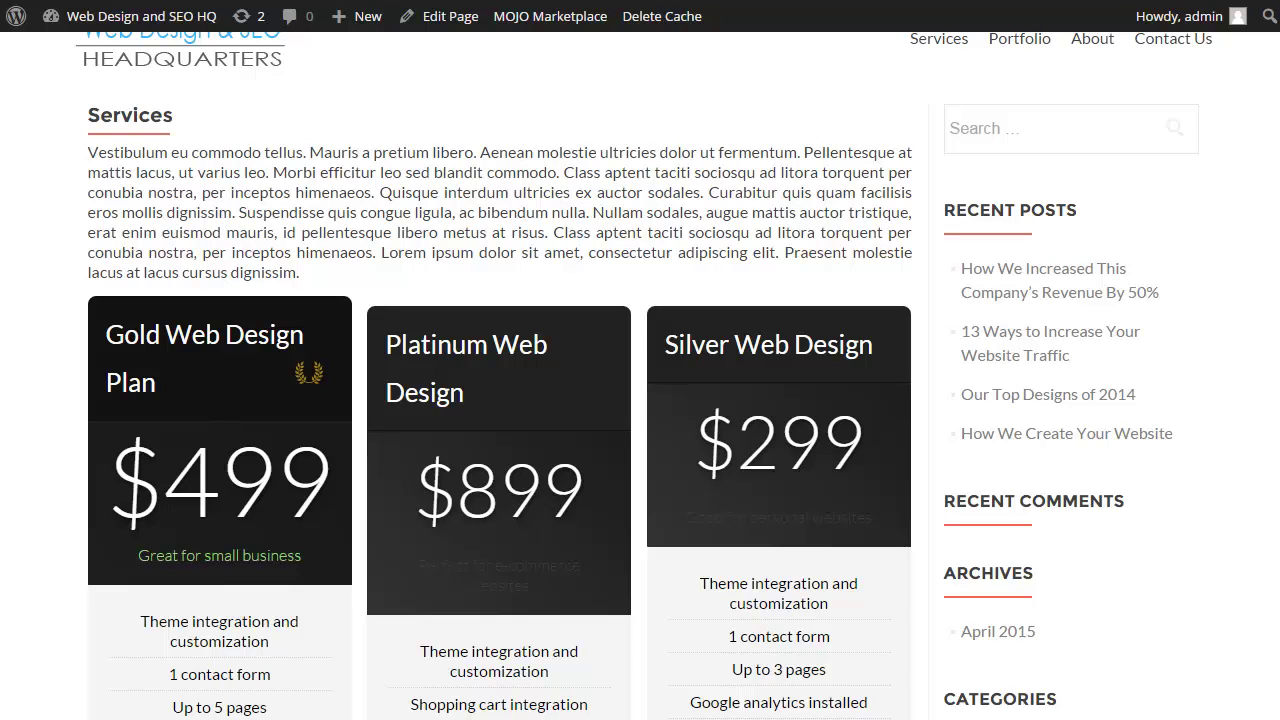
scroll(640, 400, "down", 10)
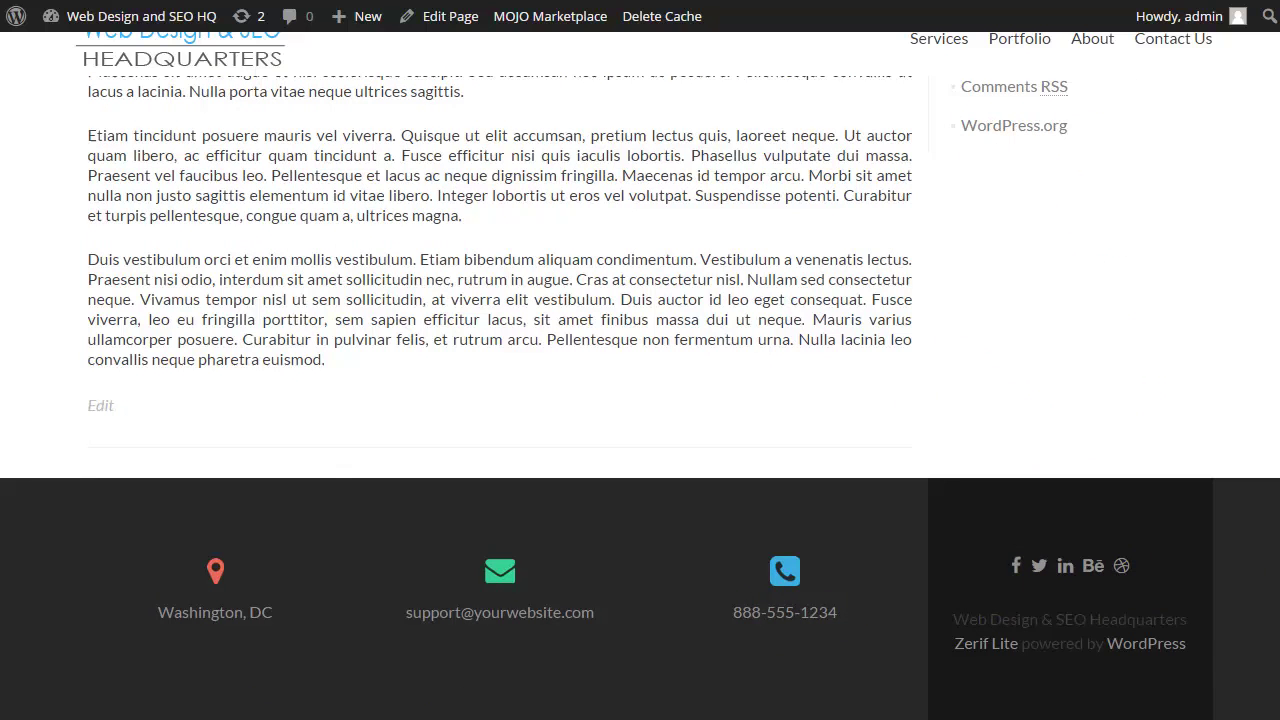
scroll(640, 400, "up", 10)
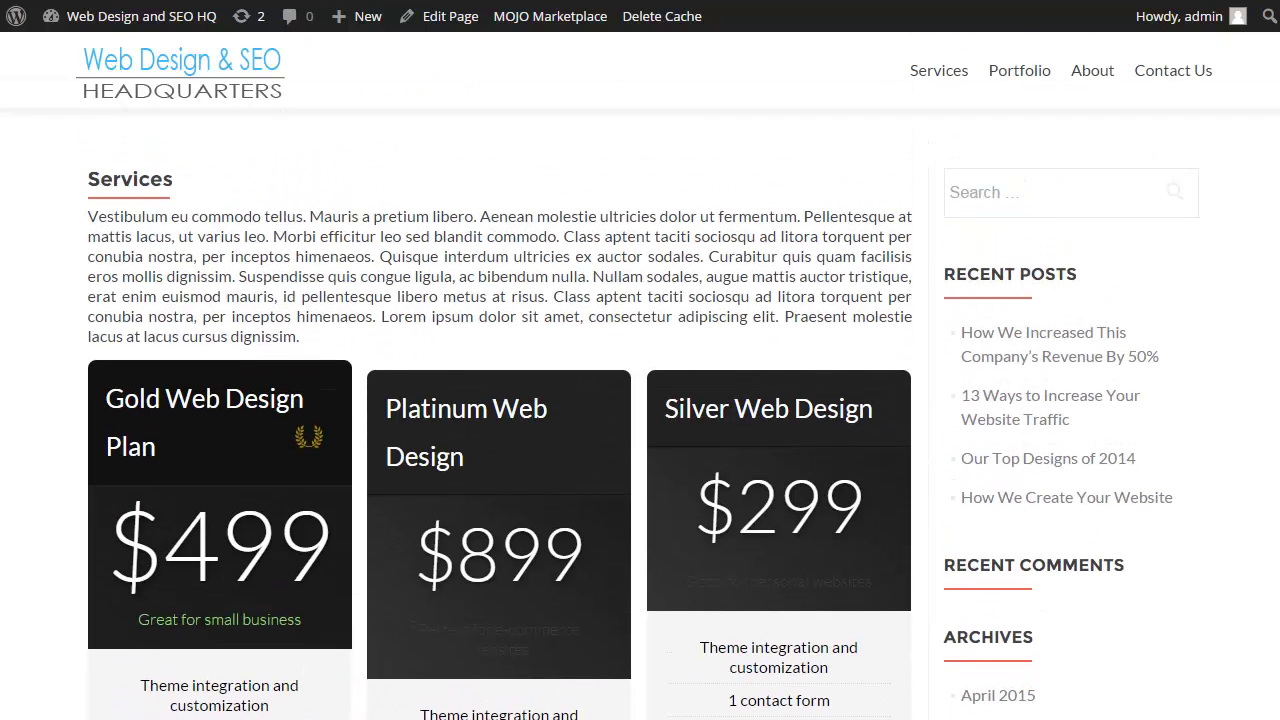
Go to the homepage and scroll down to the 'What Our Customers Are Saying' section
left_click(265, 78)
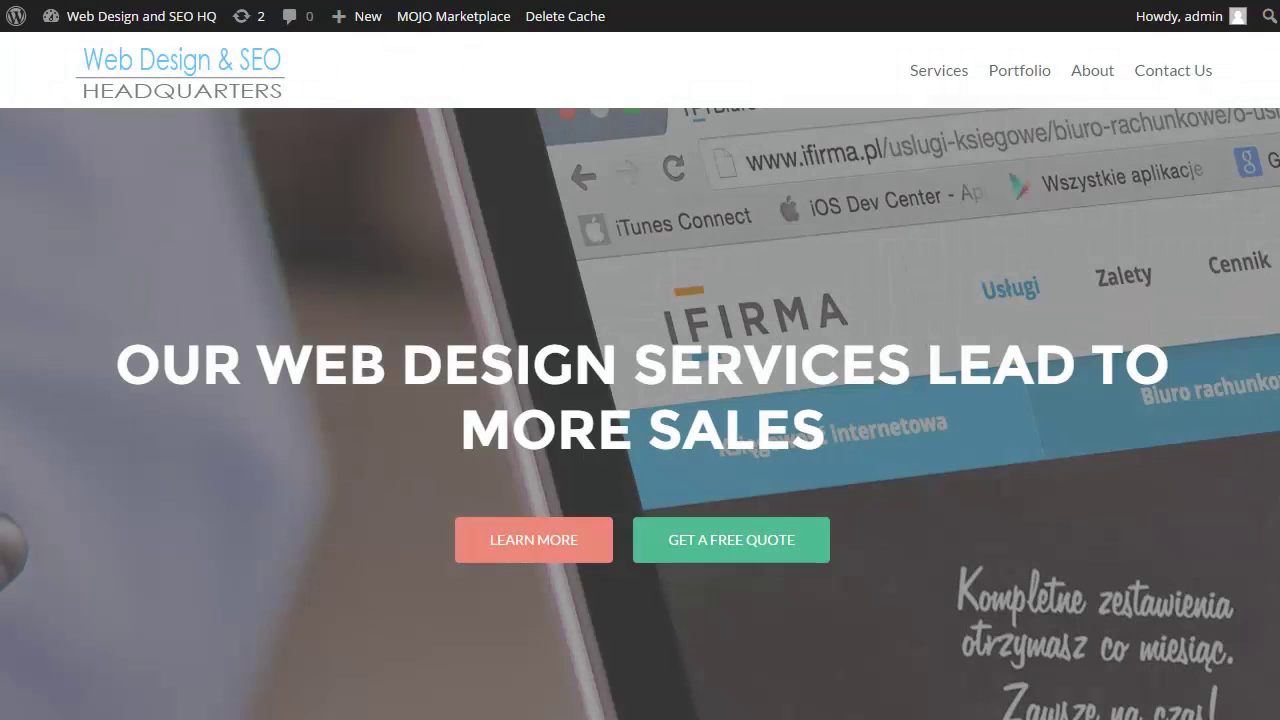
scroll(640, 400, "down", 10)
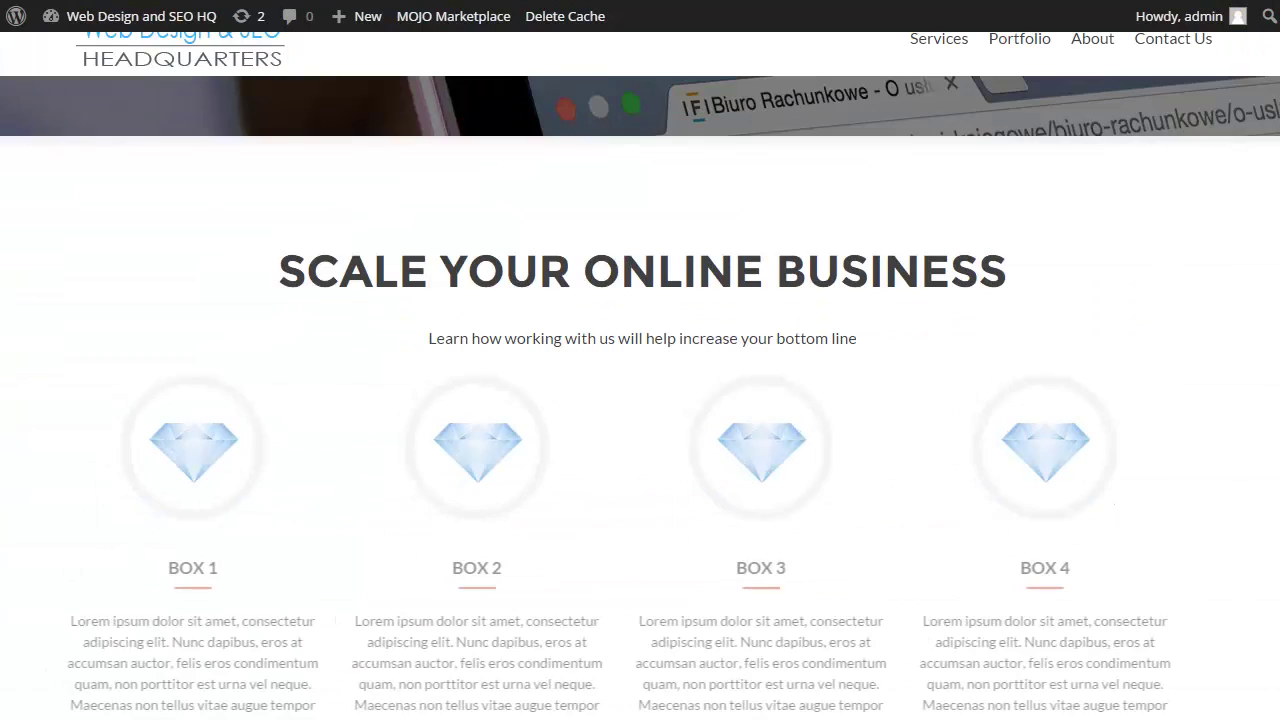
scroll(640, 400, "up", 2)
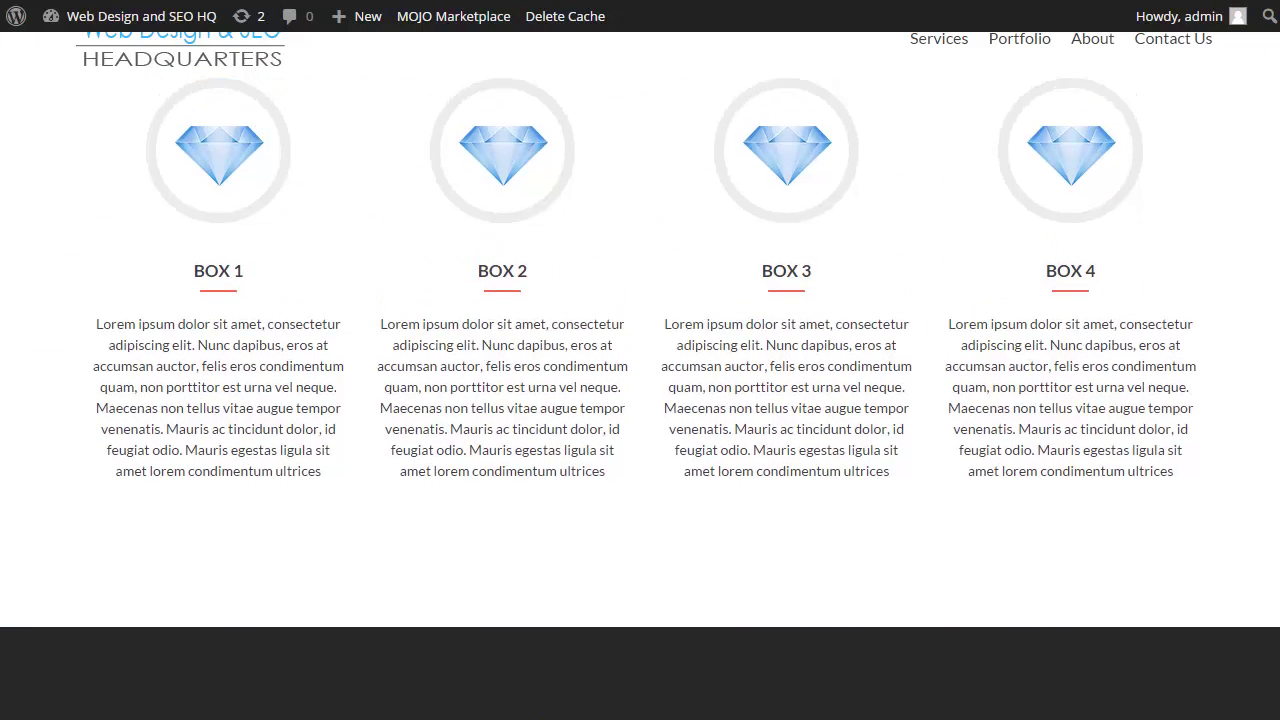
scroll(640, 400, "down", 10)
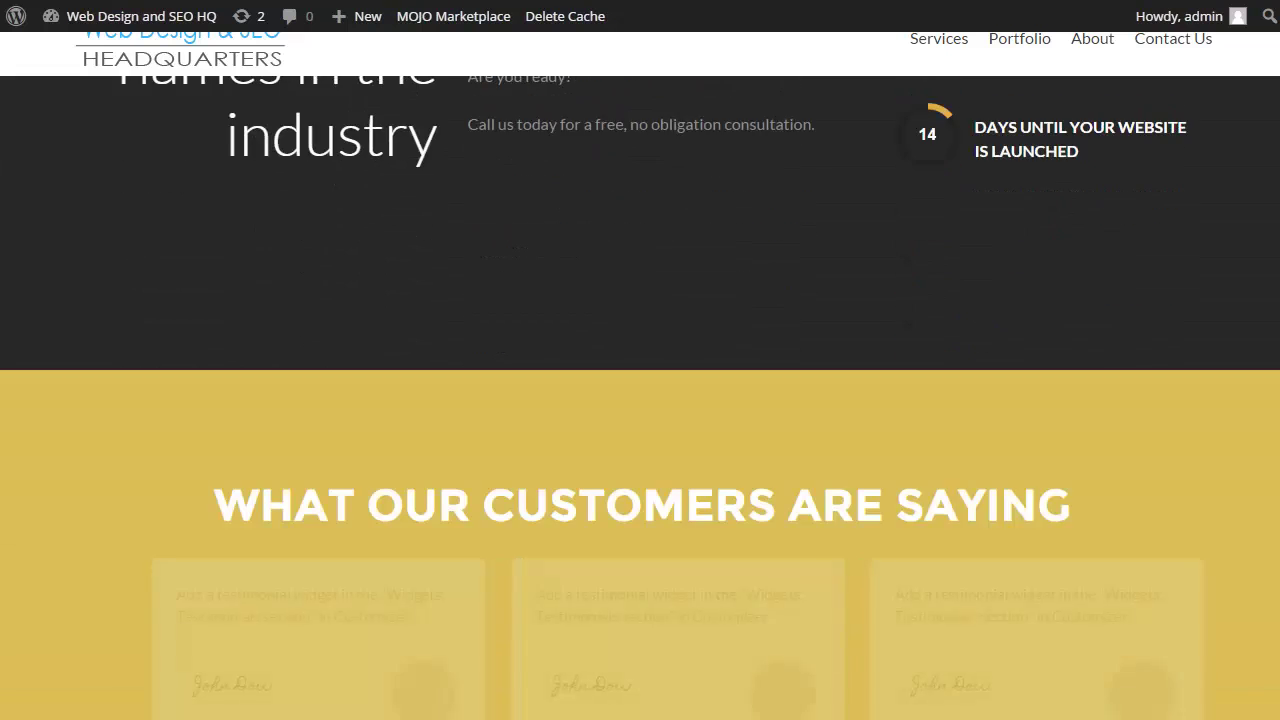
scroll(640, 400, "down", 2)
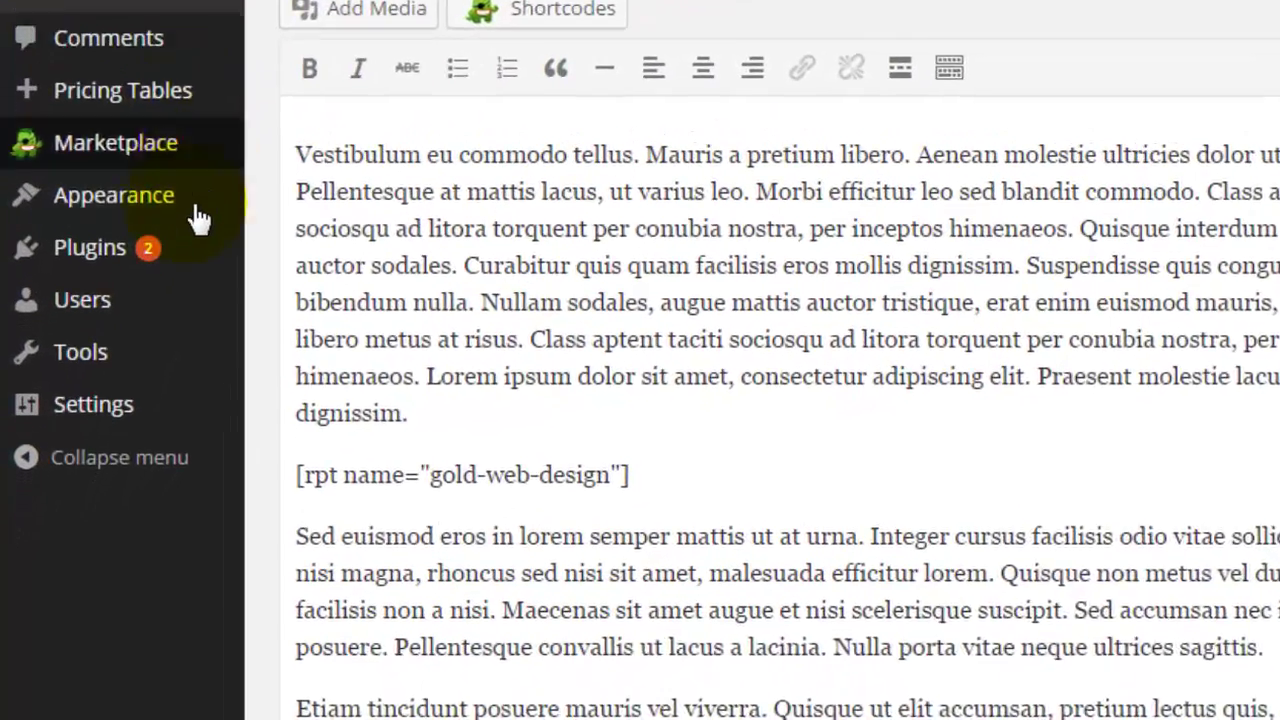
Open Appearance > Widgets to see the available widgets and the Sidebar's current widgets
mouse_move(145, 388)
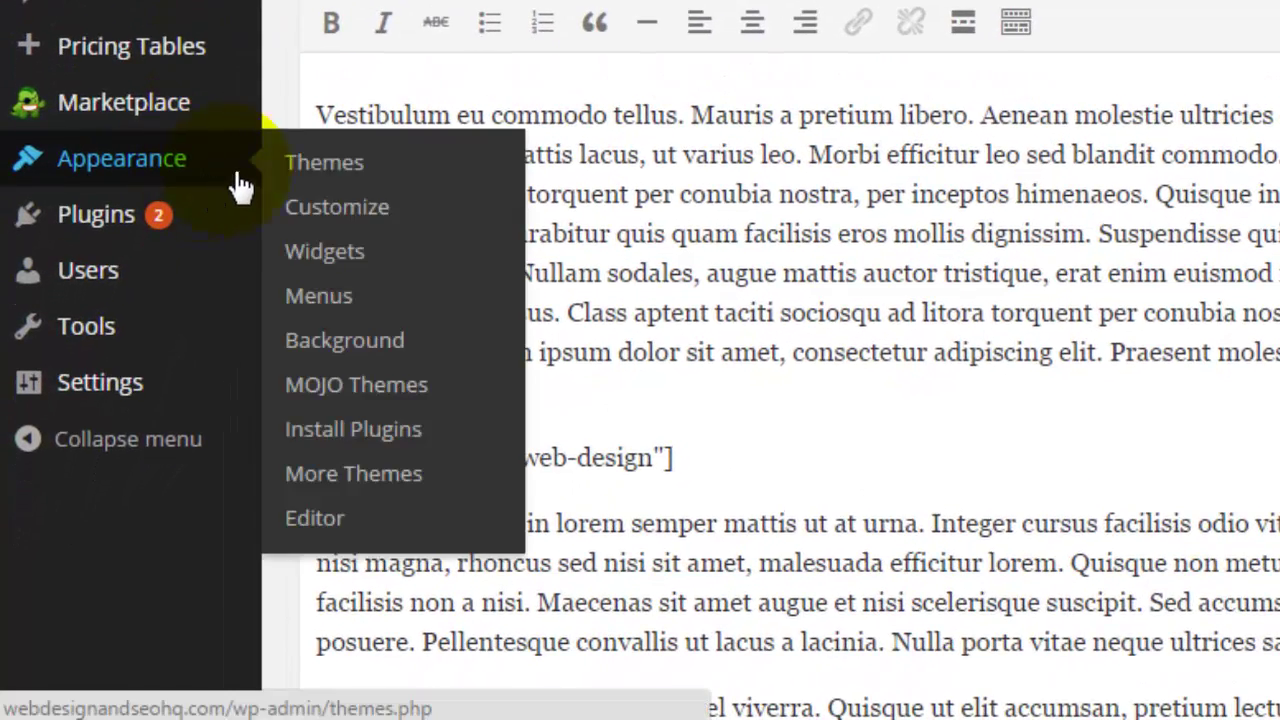
left_click(326, 254)
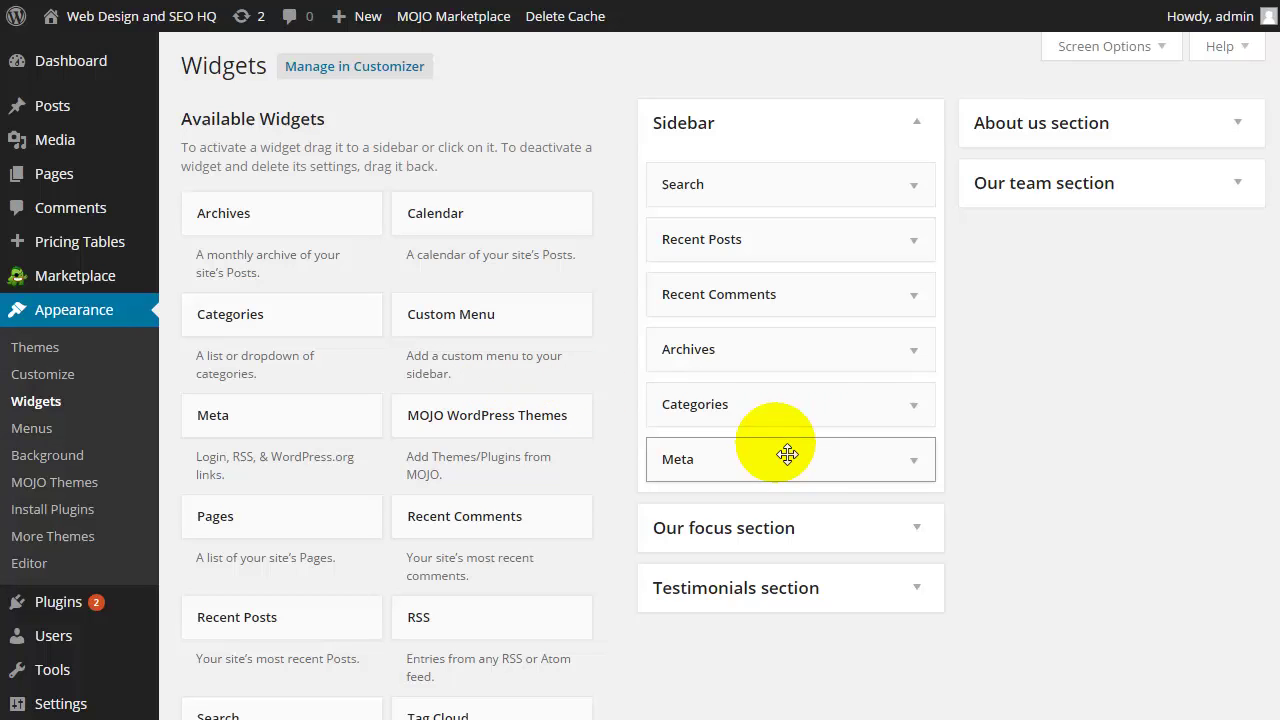
Expand the Testimonials section widget area on the Widgets screen
left_click(924, 531)
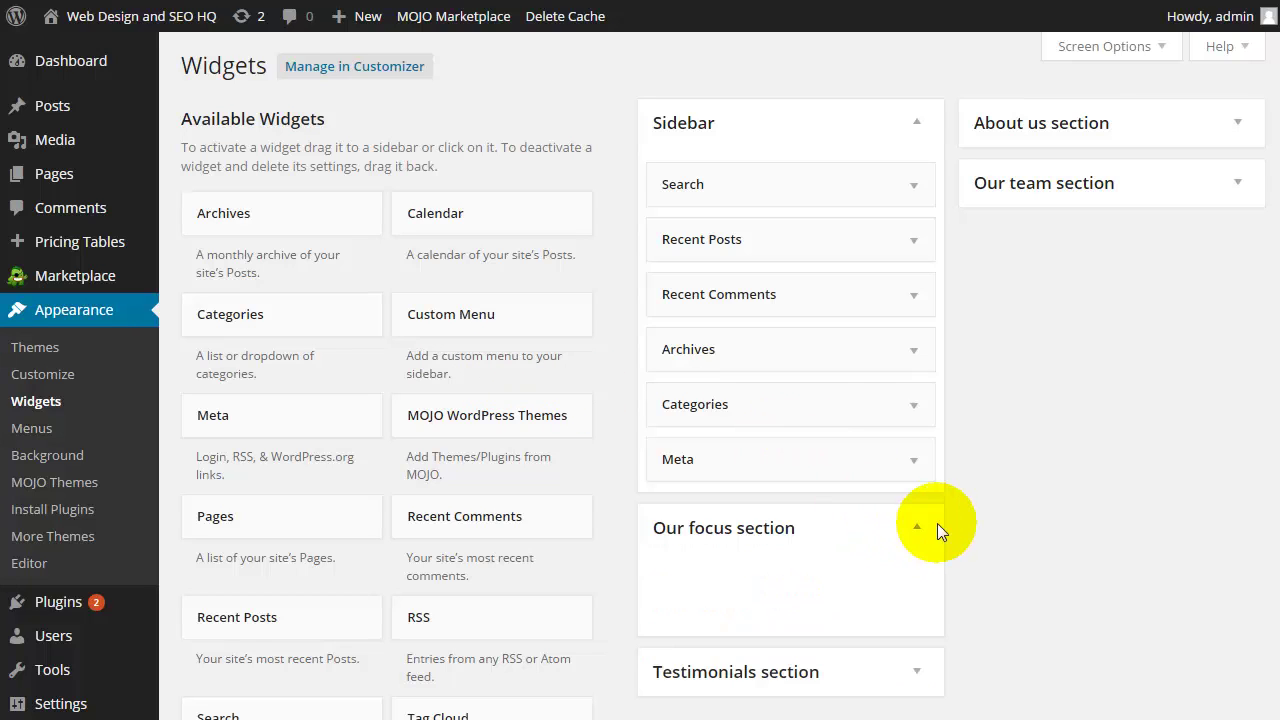
left_click(918, 532)
left_click(918, 588)
left_click(922, 592)
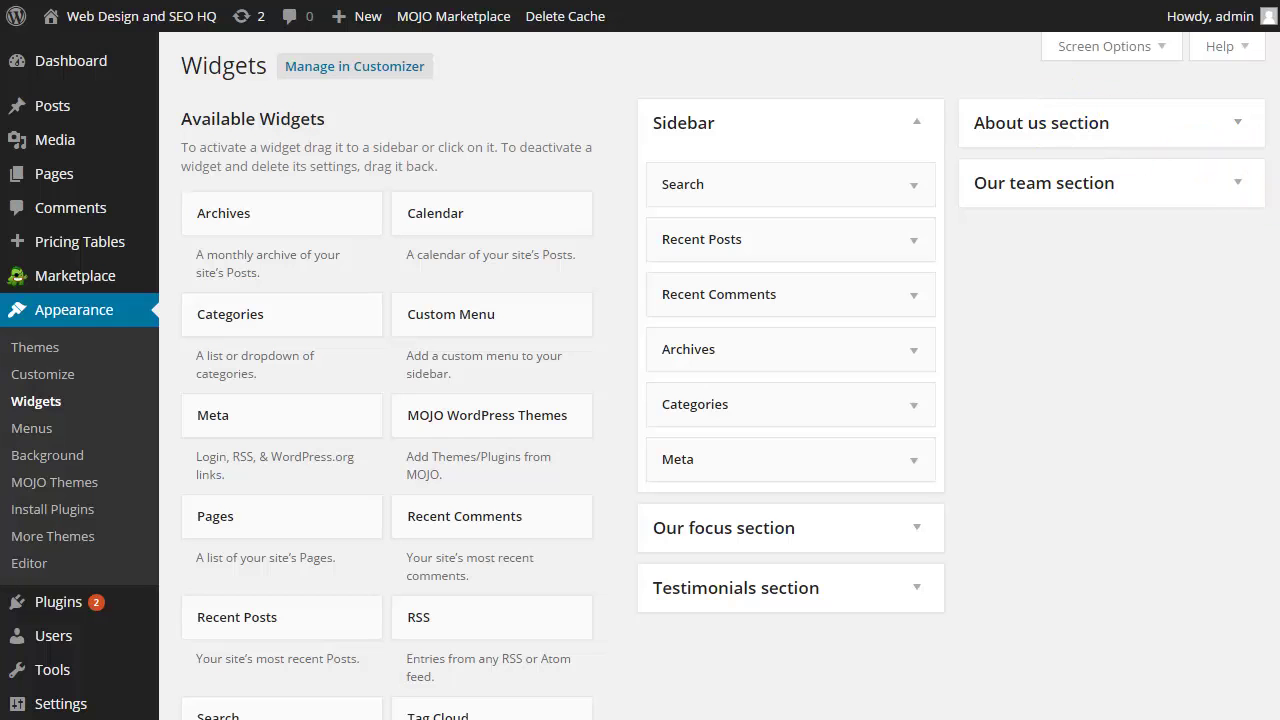
scroll(640, 400, "down", 3)
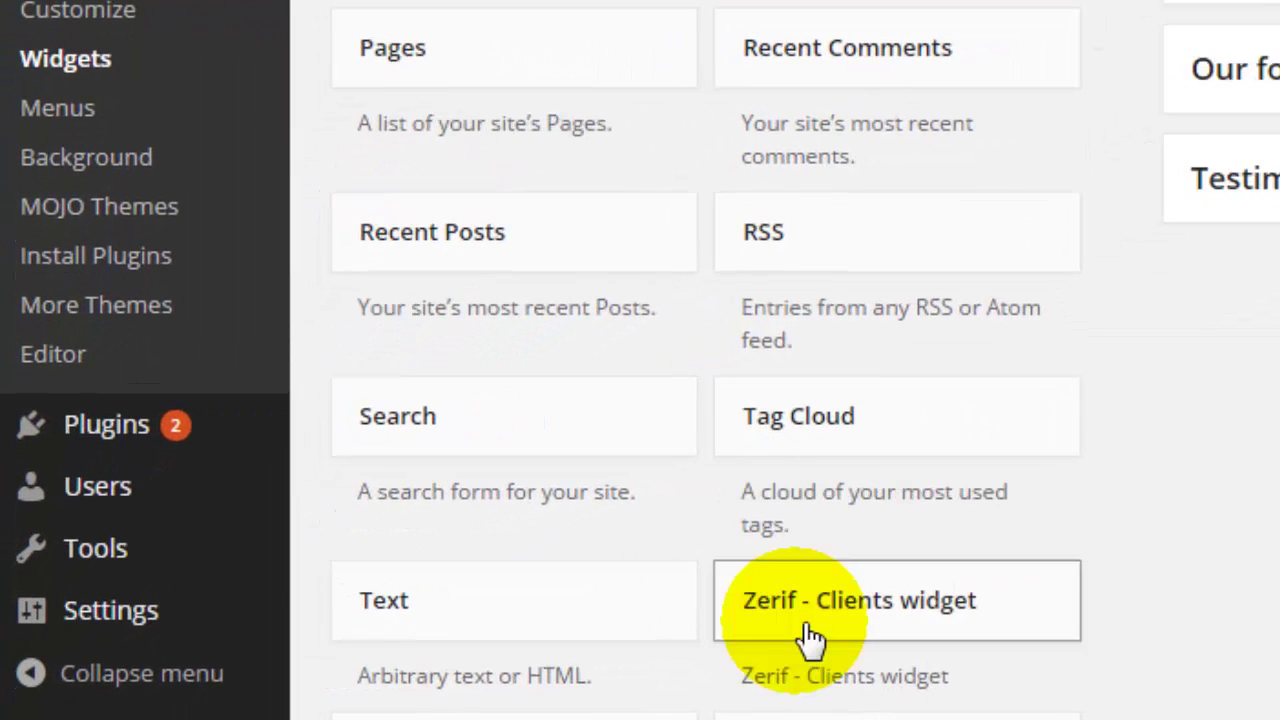
Look over placement choices for the Zerif Clients and Team member widgets without adding them
left_click(808, 638)
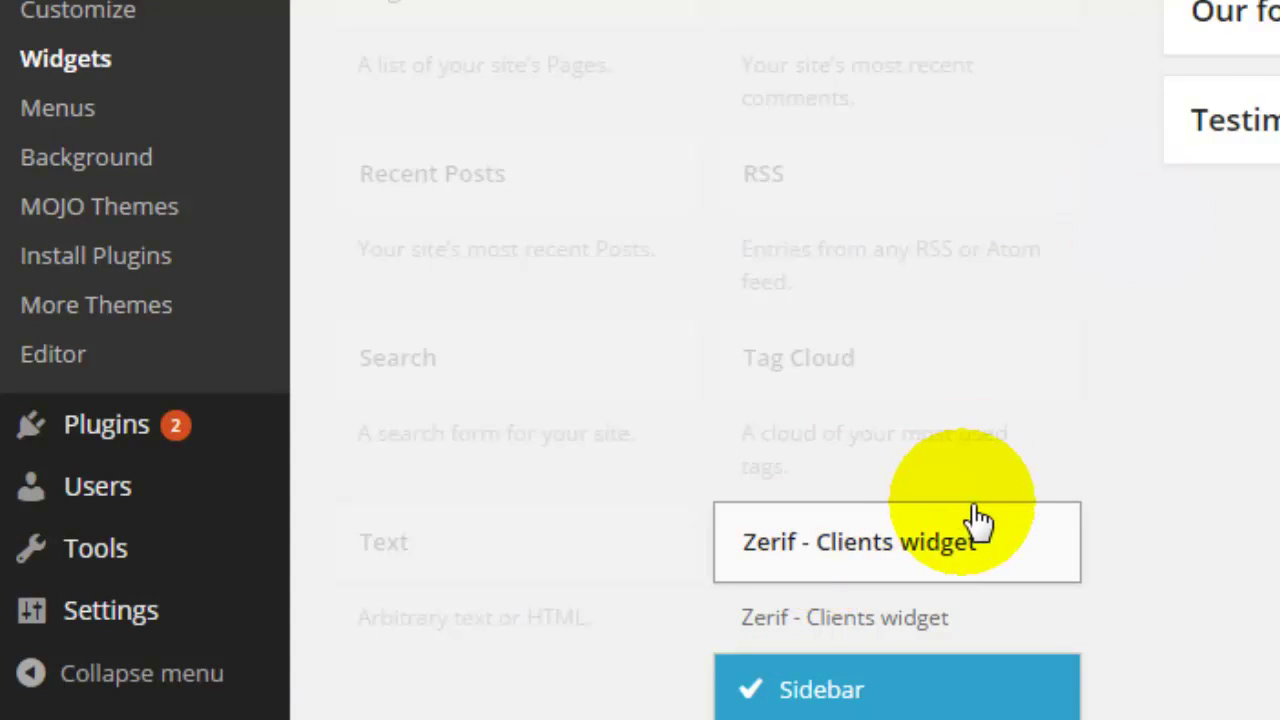
left_click(897, 530)
scroll(1230, 260, "down", 5)
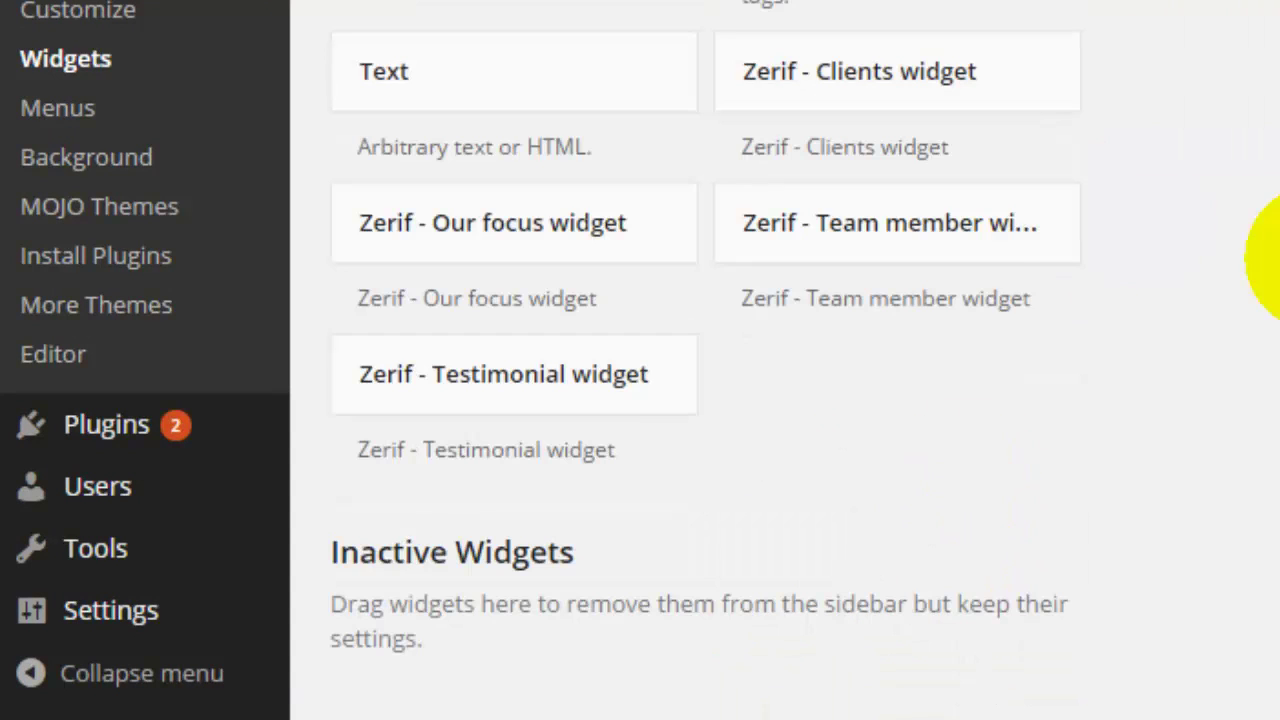
left_click(1026, 255)
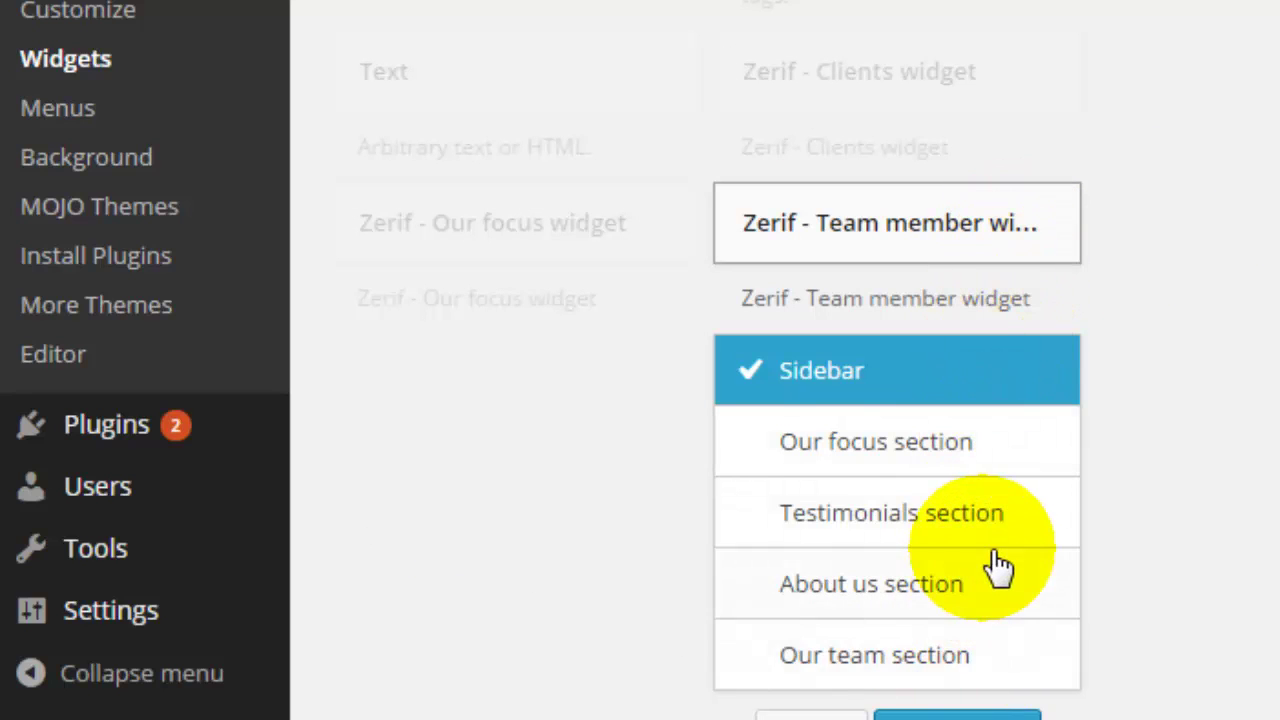
scroll(998, 567, "down", 1)
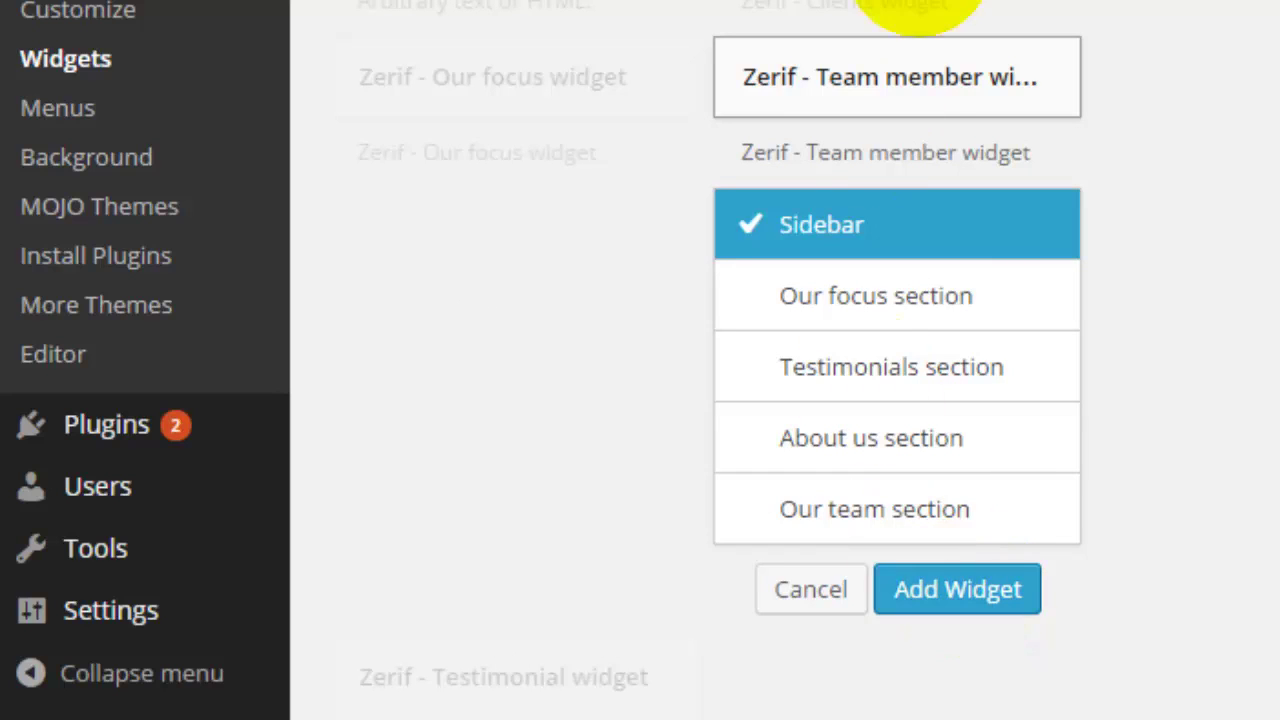
left_click(912, 78)
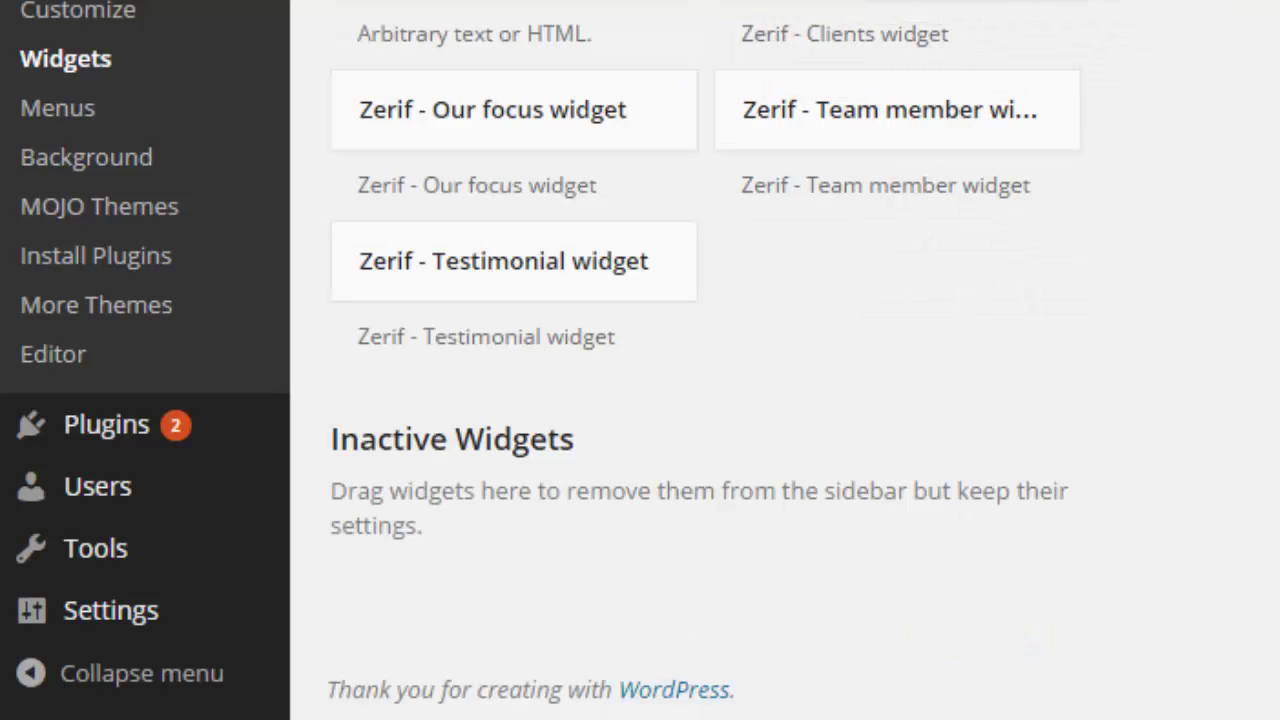
left_click(916, 120)
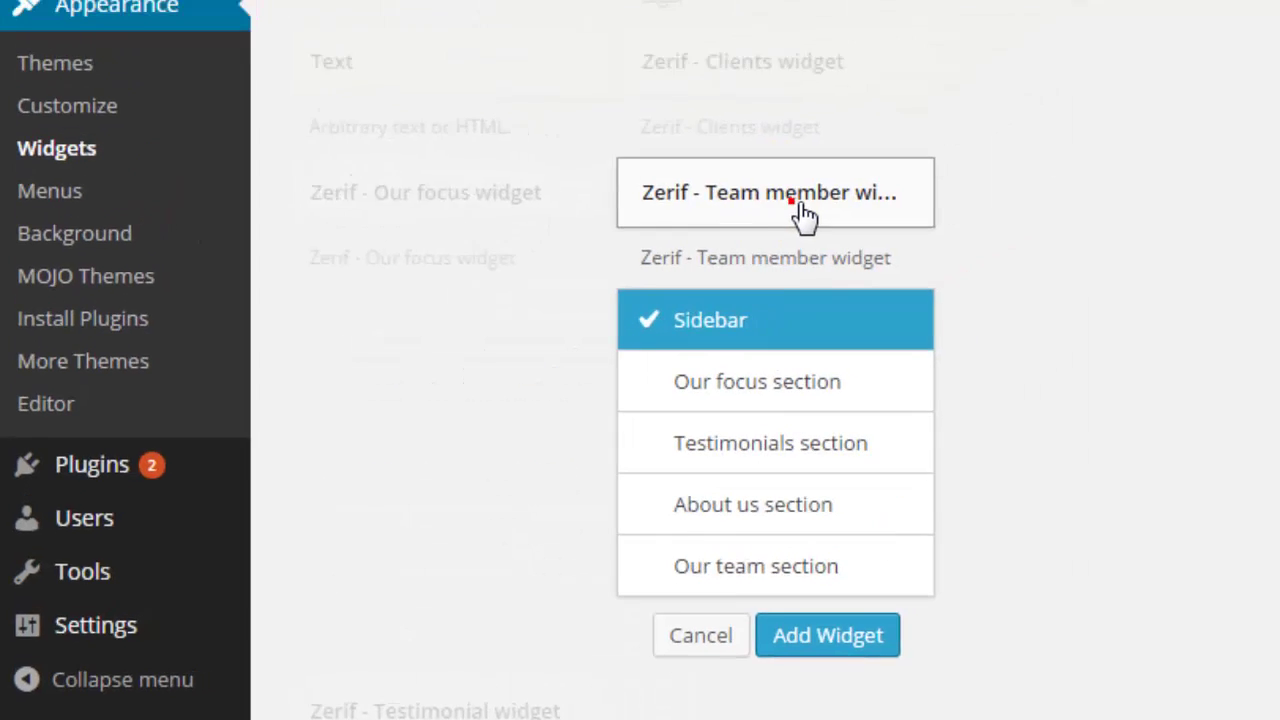
Drag the Zerif Testimonial widget into the Testimonials section
left_click(805, 212)
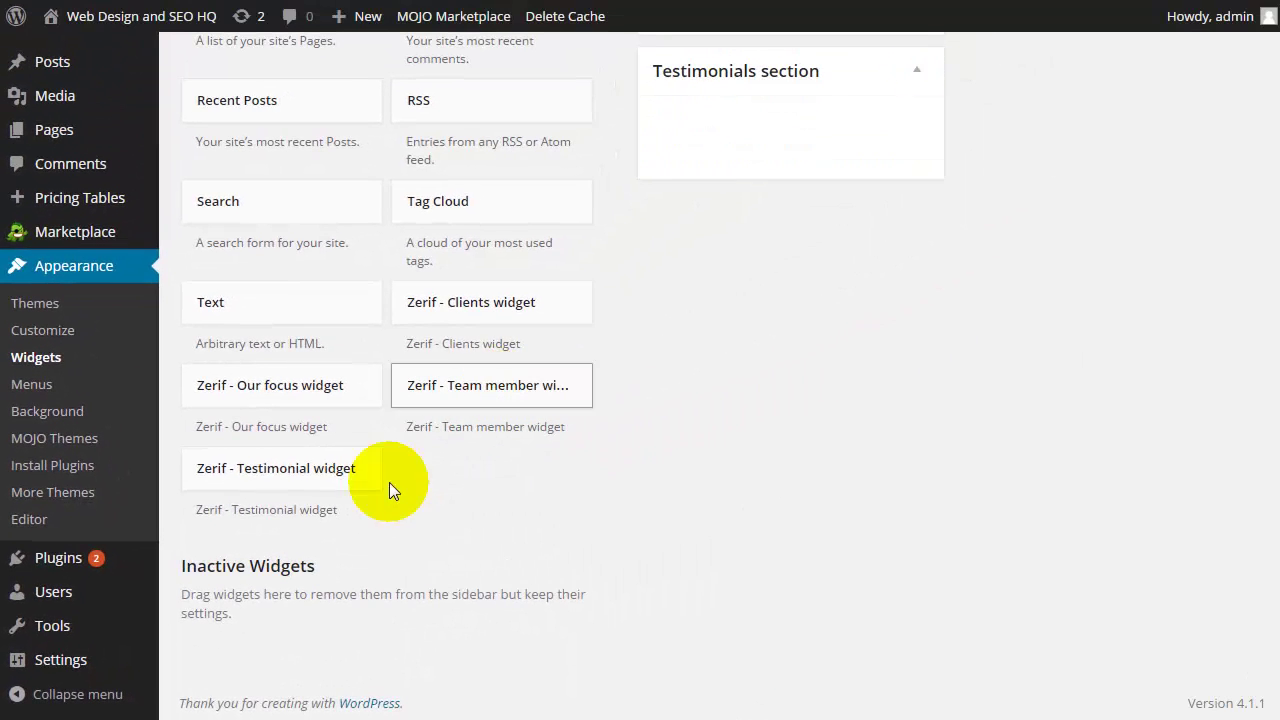
left_click(351, 473)
left_click_drag(565, 315, 846, 134)
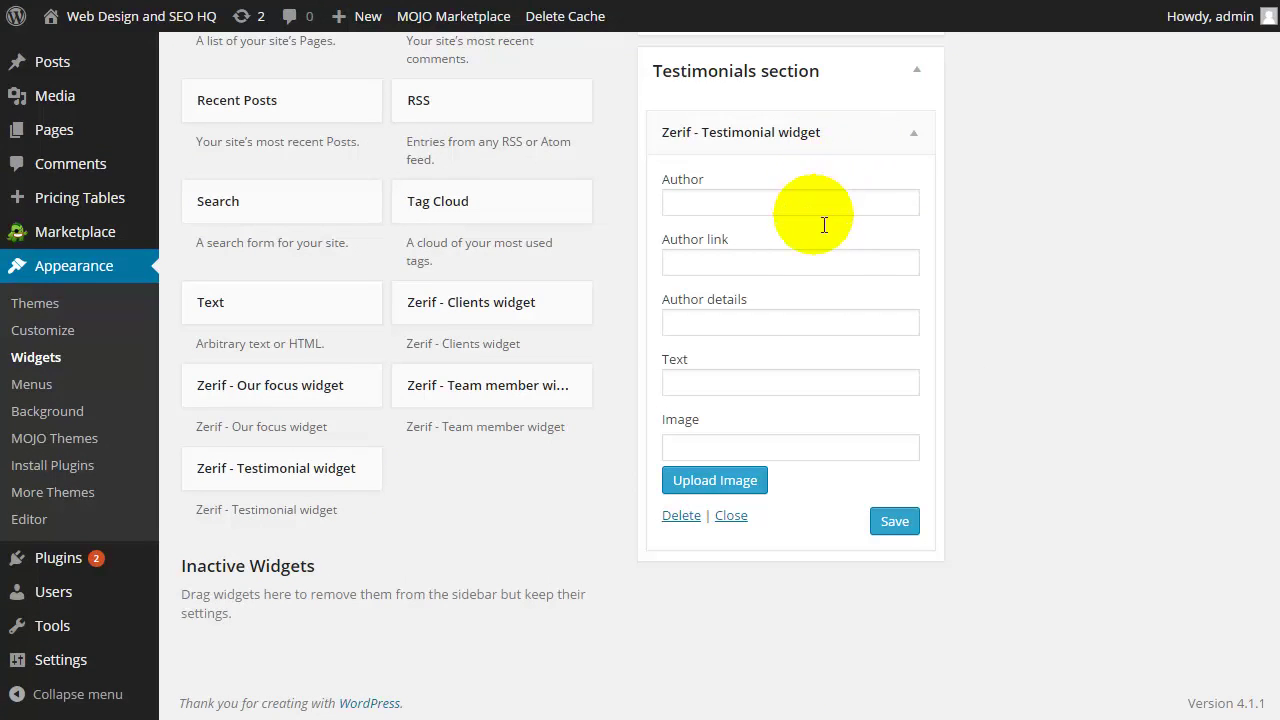
Enter an author name and the text 'Thanks for the great work!', then save the widget
left_click(778, 209)
type("John Doe")
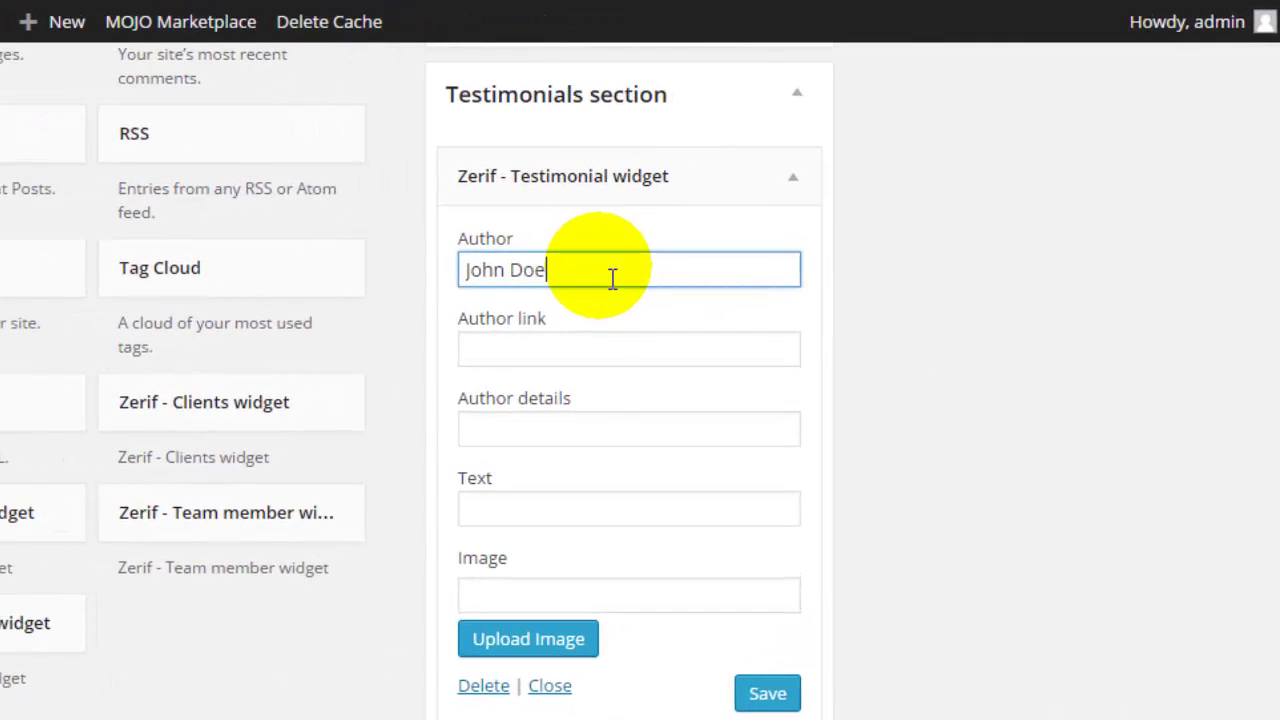
left_click(583, 432)
left_click(585, 511)
type("Th")
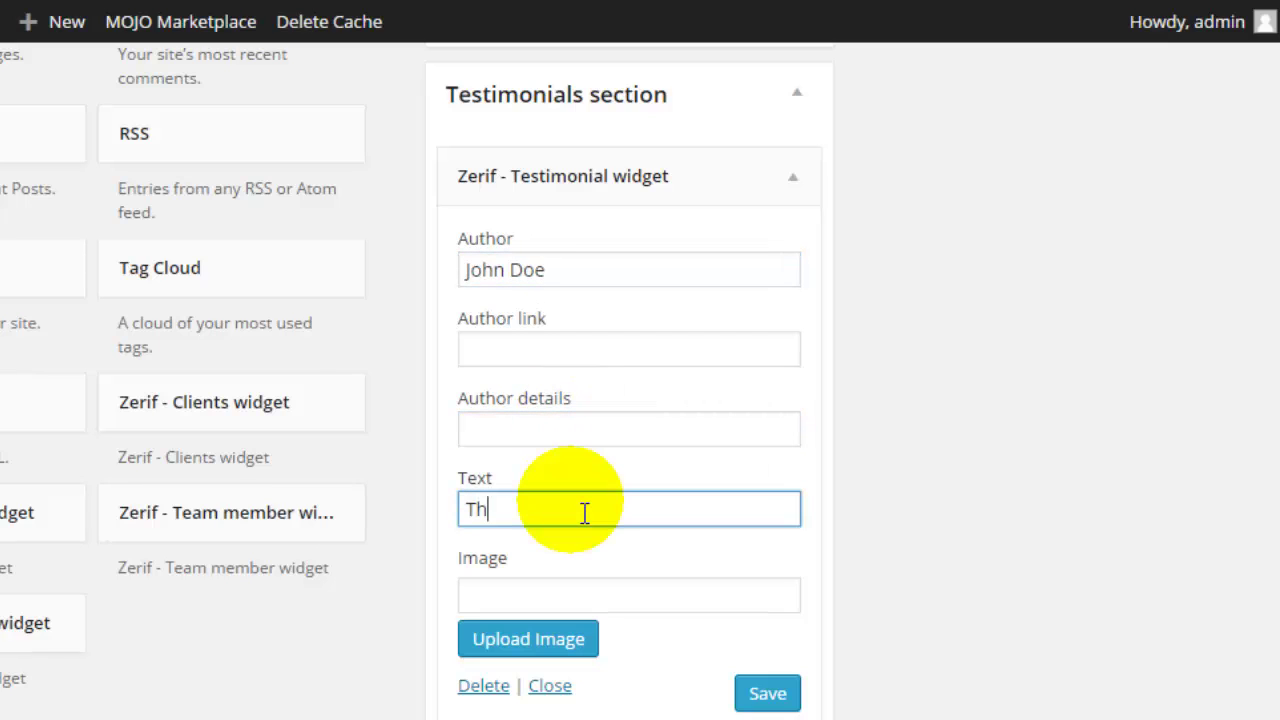
type("anks for the grear")
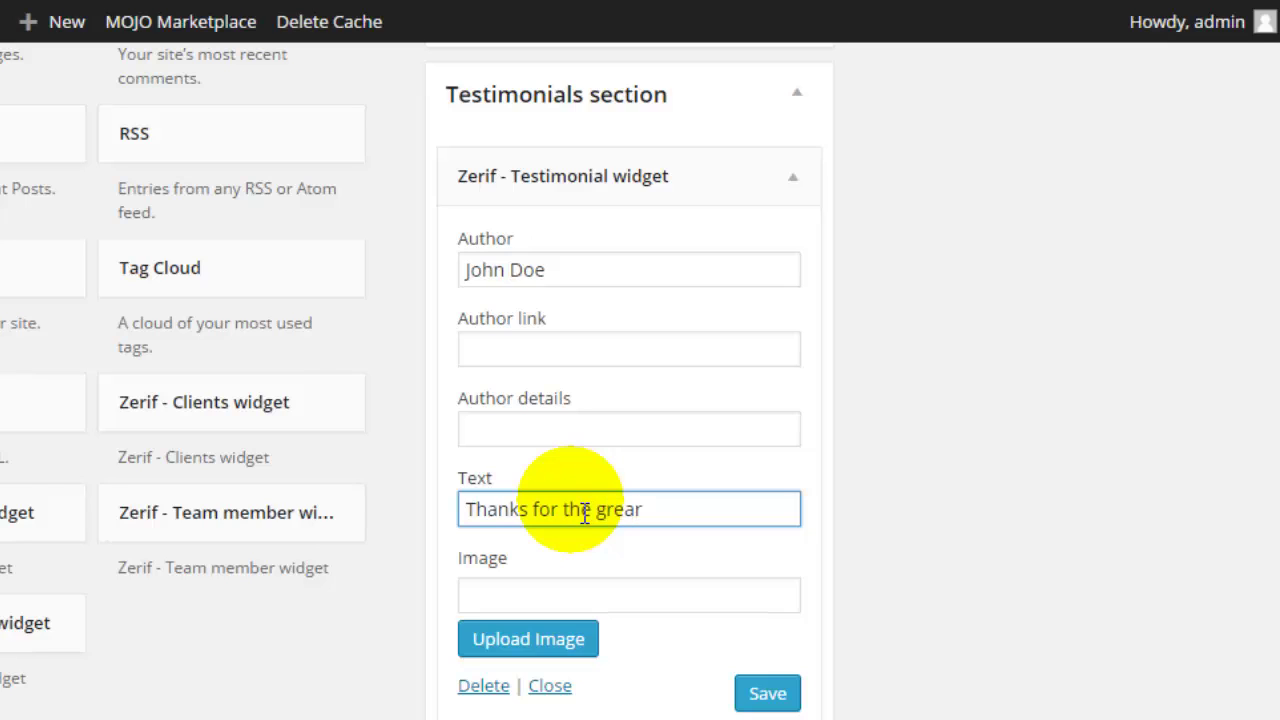
key("BackSpace")
type("t work!")
left_click(770, 693)
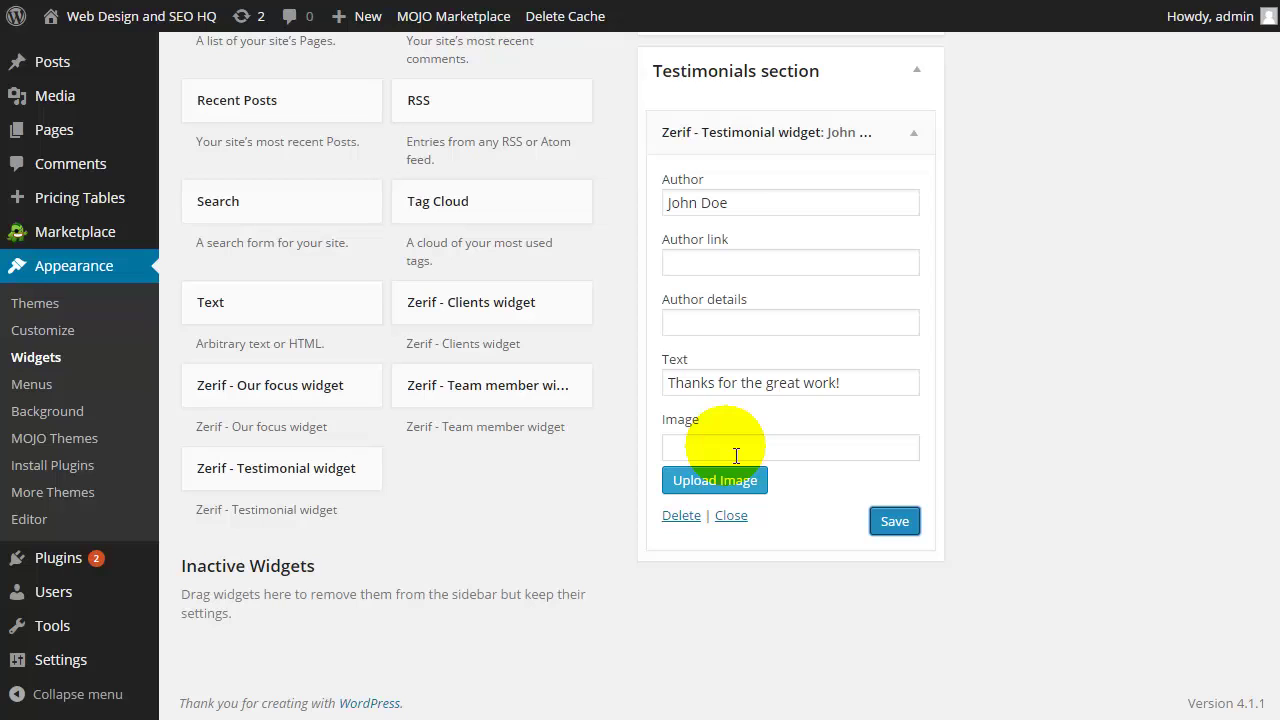
Collapse the saved testimonial and add a second Testimonial widget to the Testimonials section
left_click(913, 137)
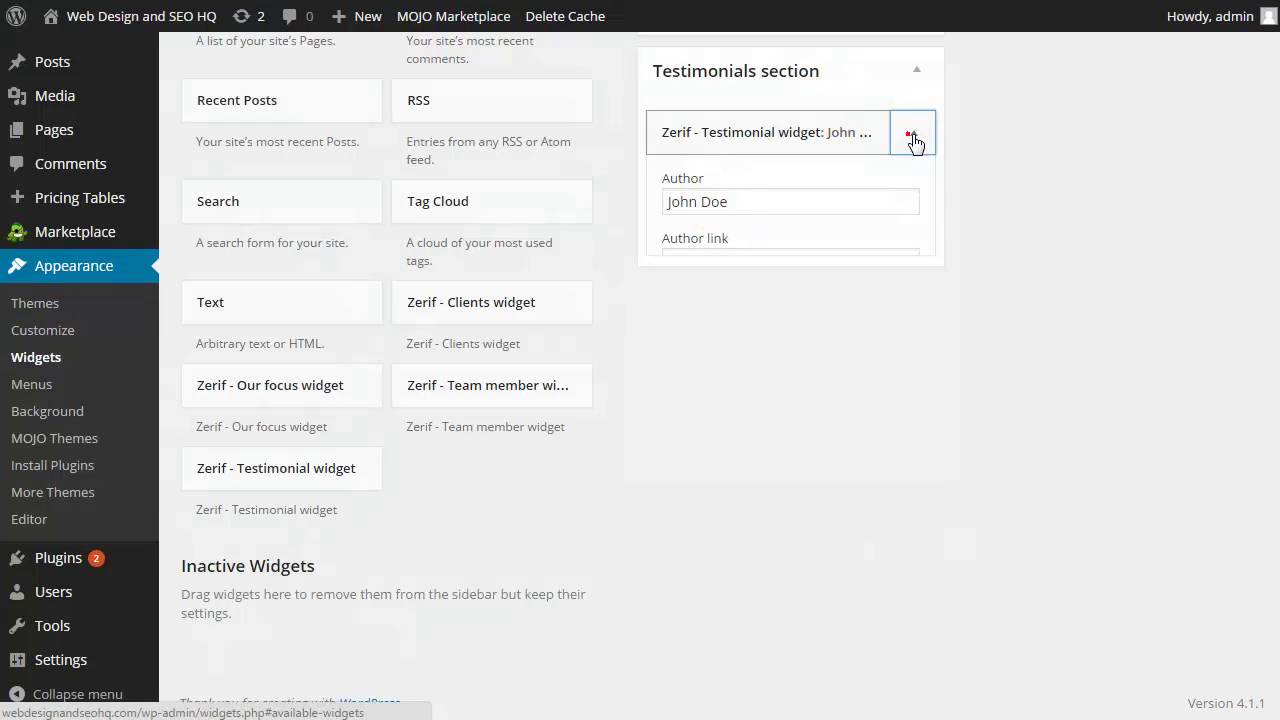
left_click(340, 473)
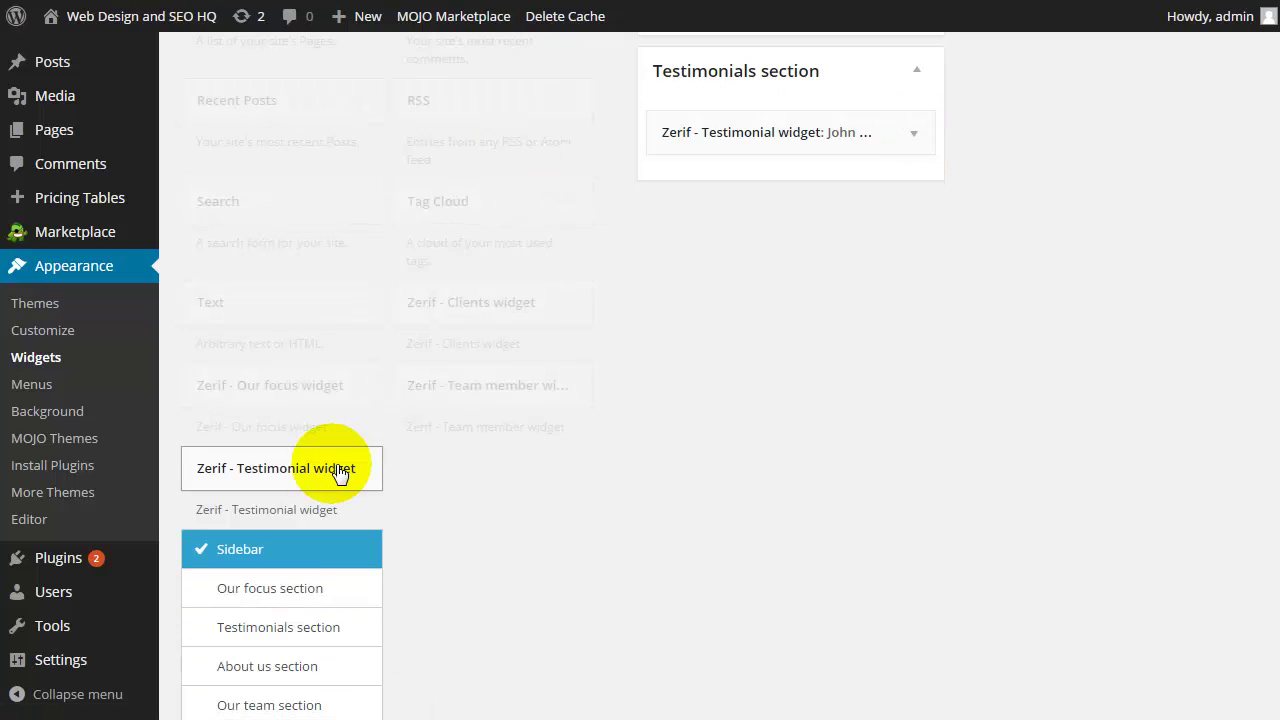
scroll(323, 600, "down", 1)
left_click(323, 626)
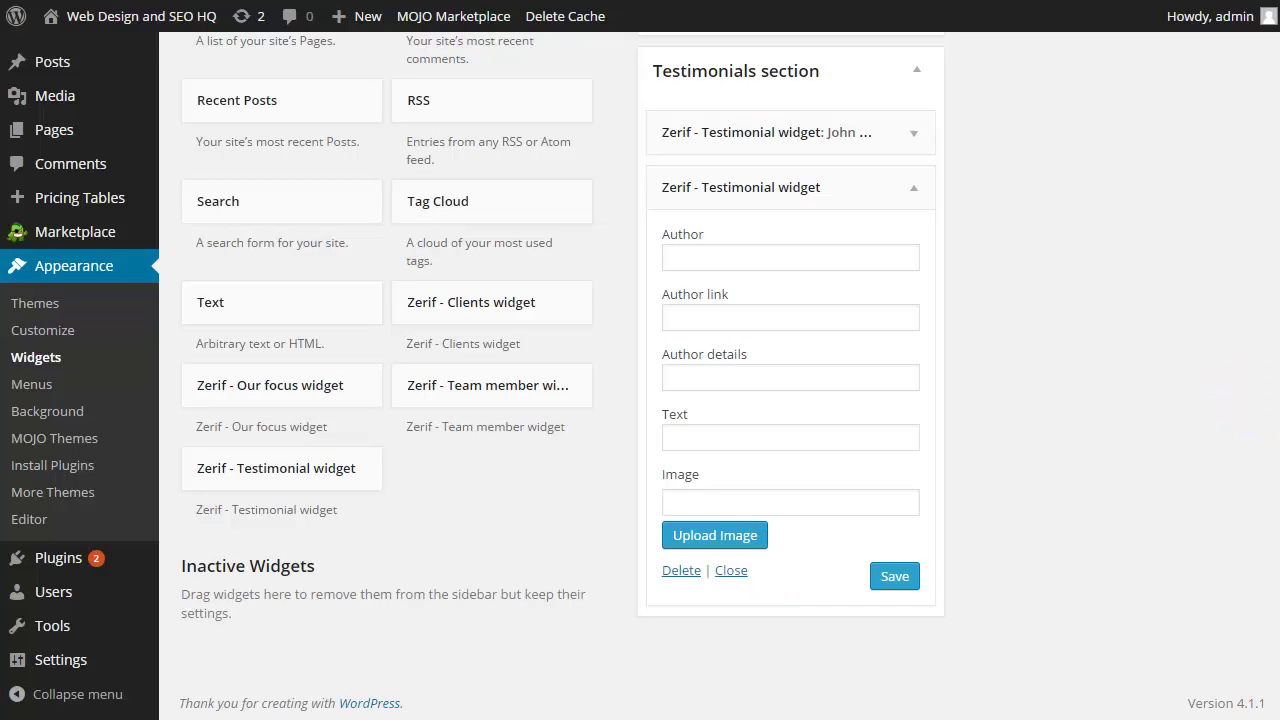
Drag the Search widget out of the Sidebar to remove it
scroll(640, 400, "up", 1)
scroll(640, 400, "up", 5)
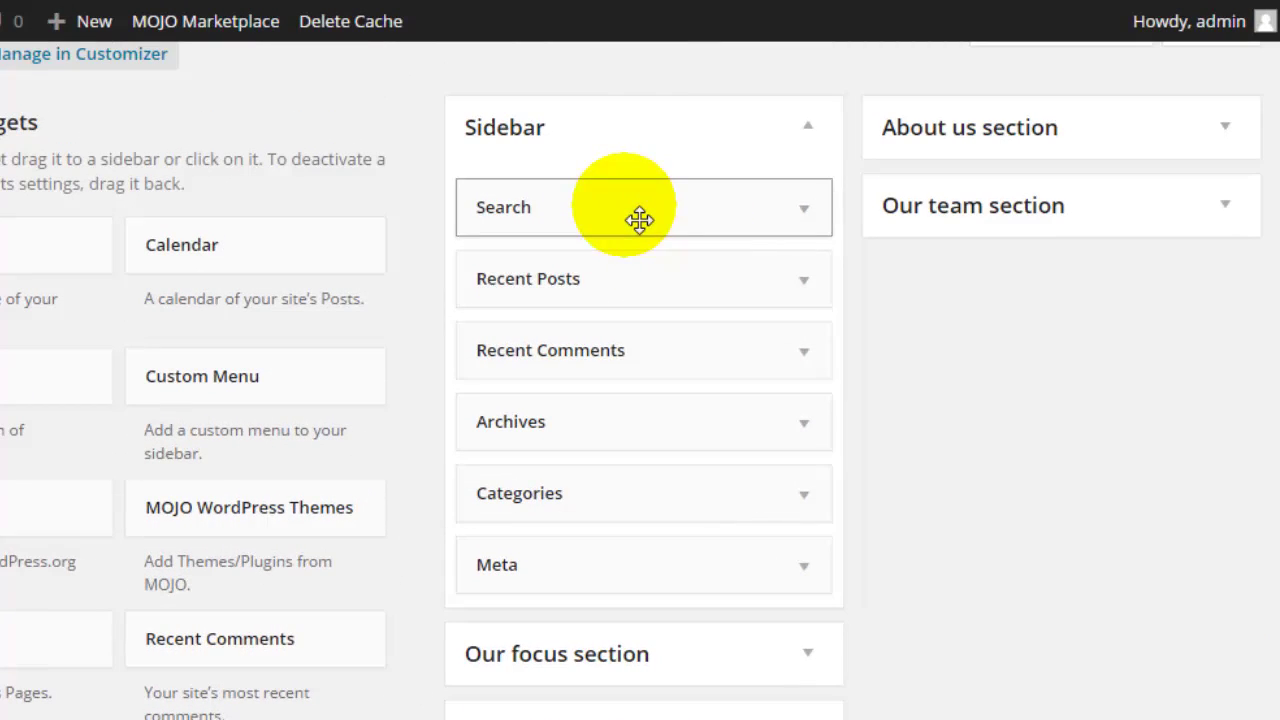
left_click_drag(640, 219, 161, 320)
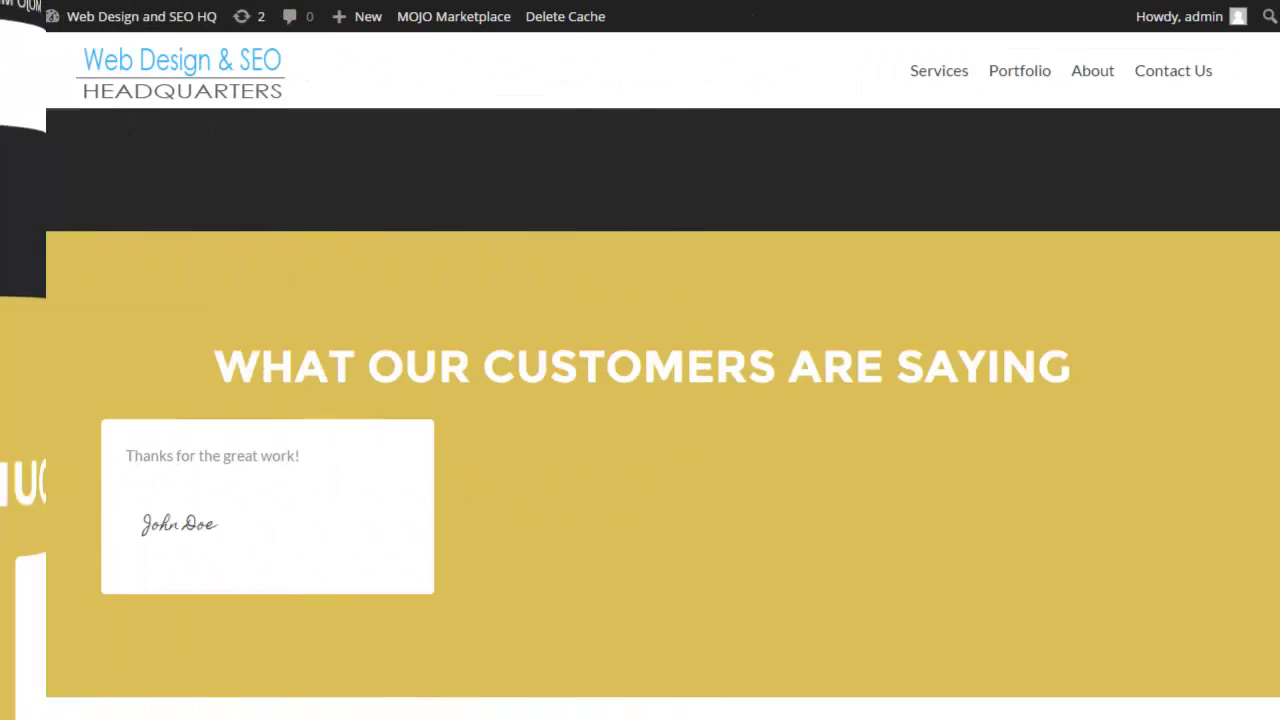
Visit the site's Portfolio page from the top menu
left_click(1018, 72)
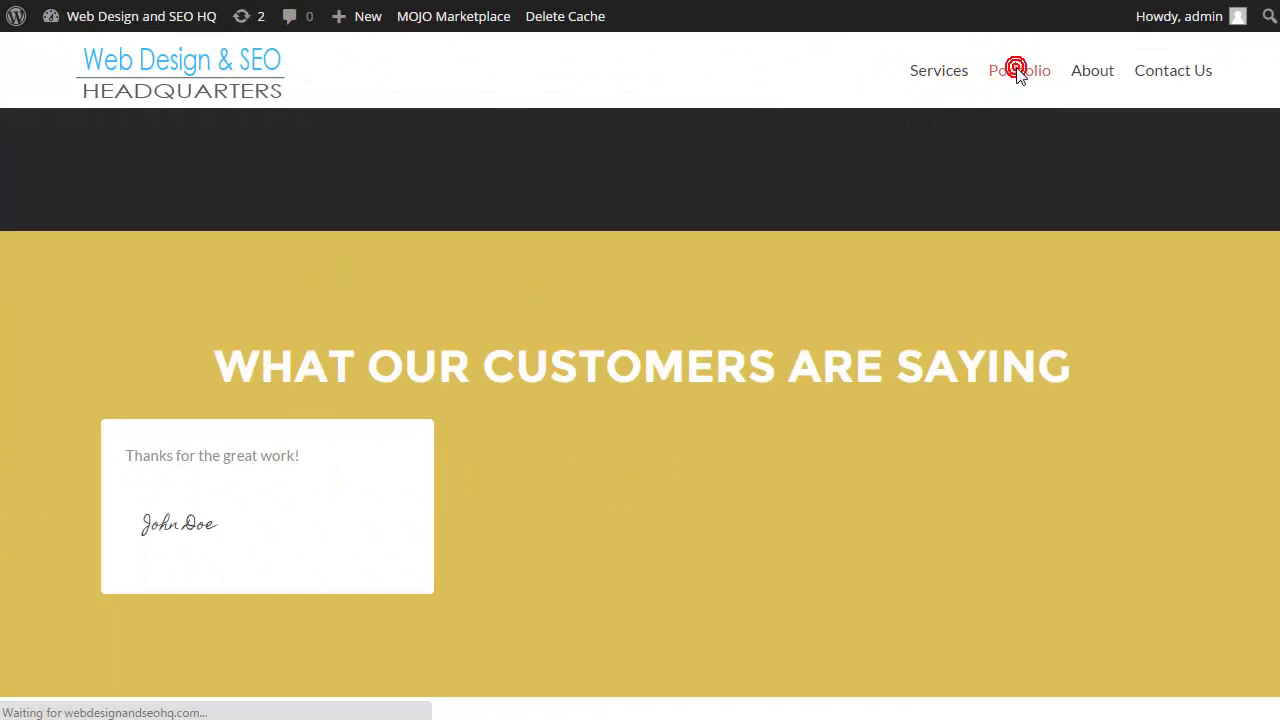
mouse_move(1088, 78)
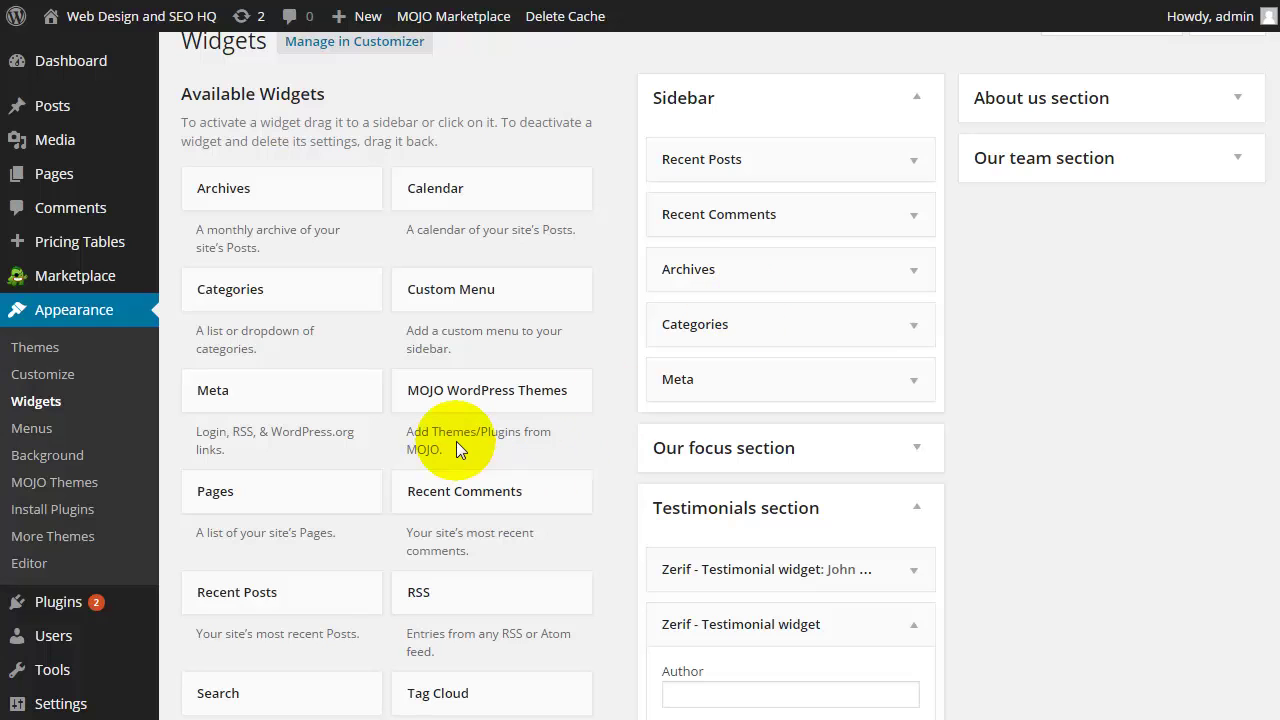
Add a Text widget to the Sidebar after Meta and place the cursor in its content box
scroll(456, 441, "down", 5)
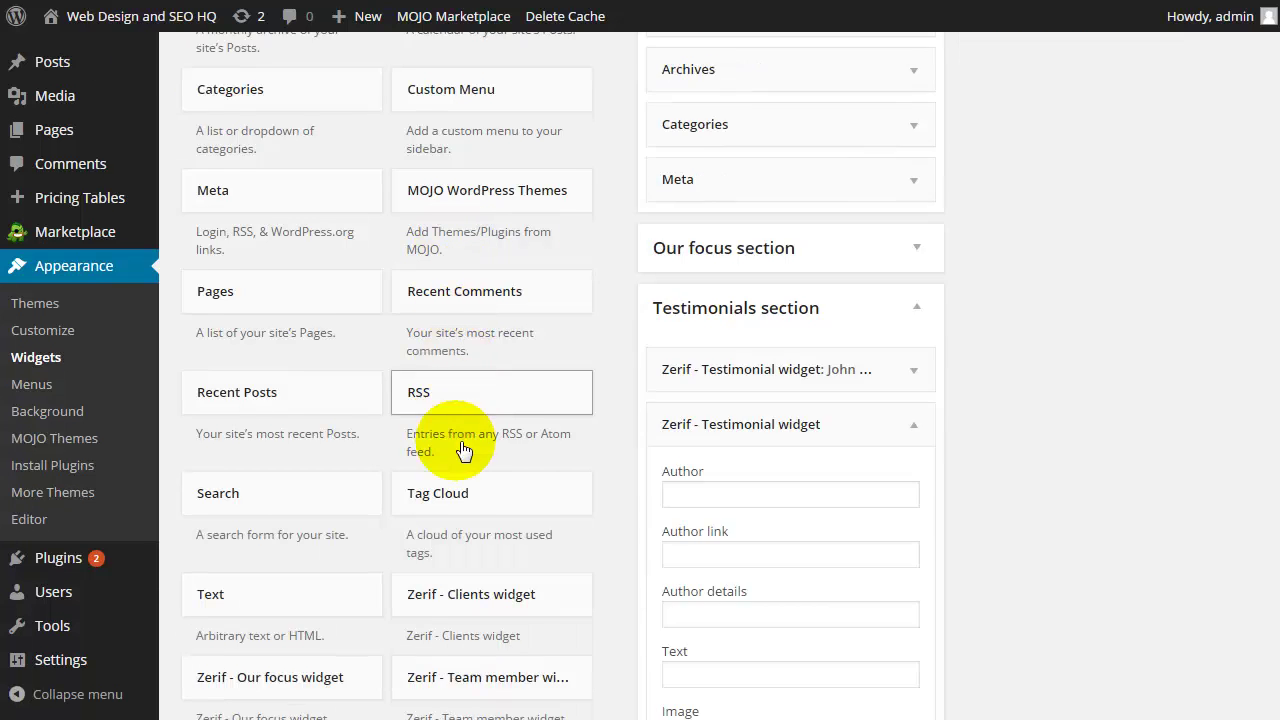
scroll(456, 441, "down", 1)
left_click(330, 440)
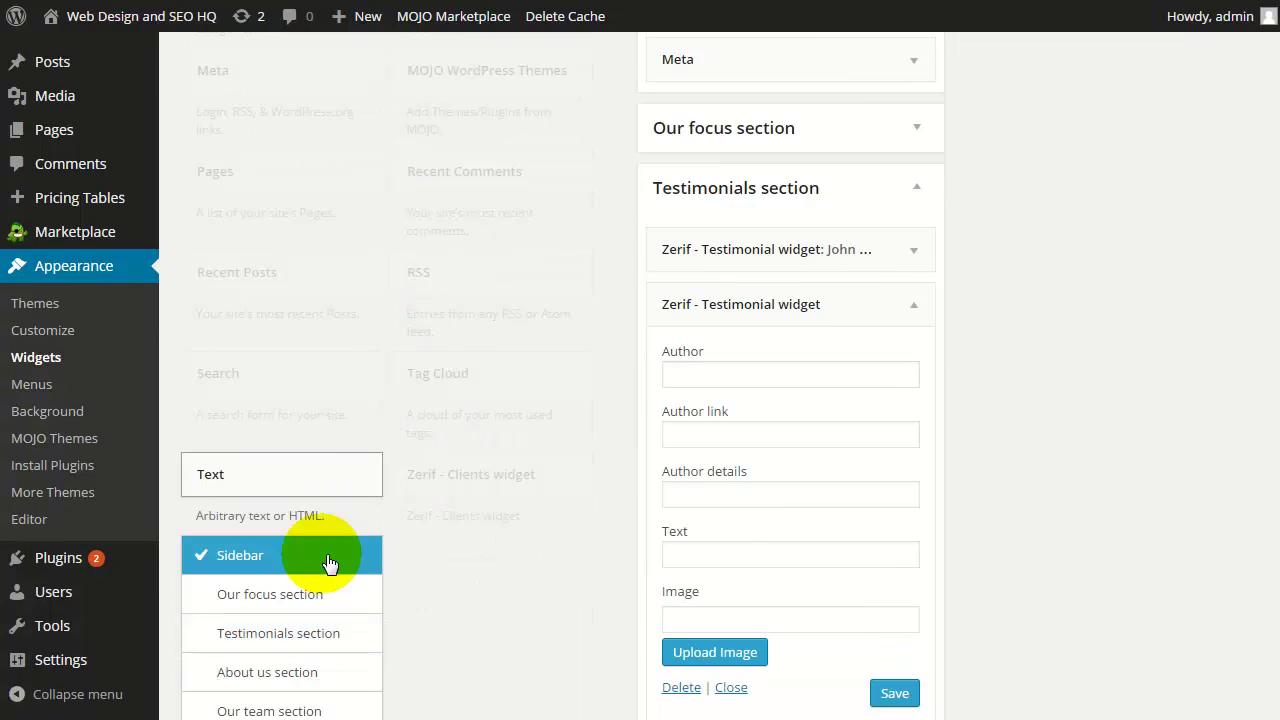
scroll(330, 565, "down", 1)
left_click(331, 634)
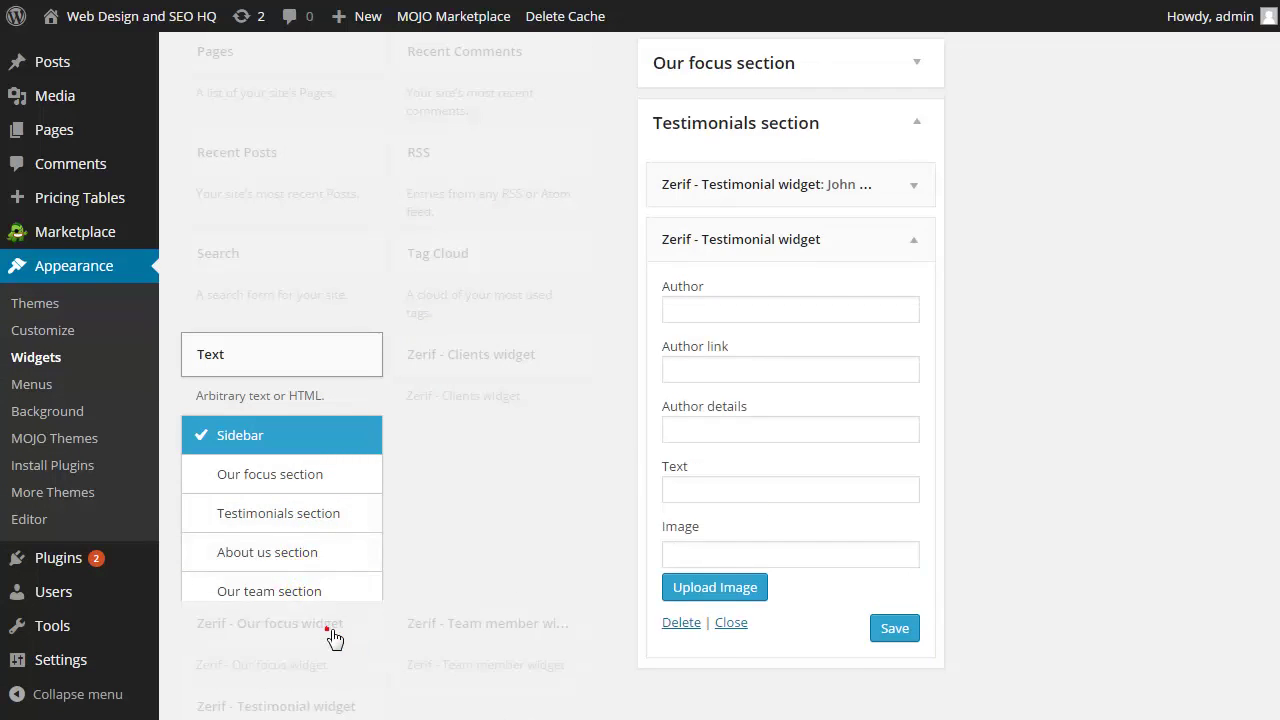
scroll(1270, 257, "up", 3)
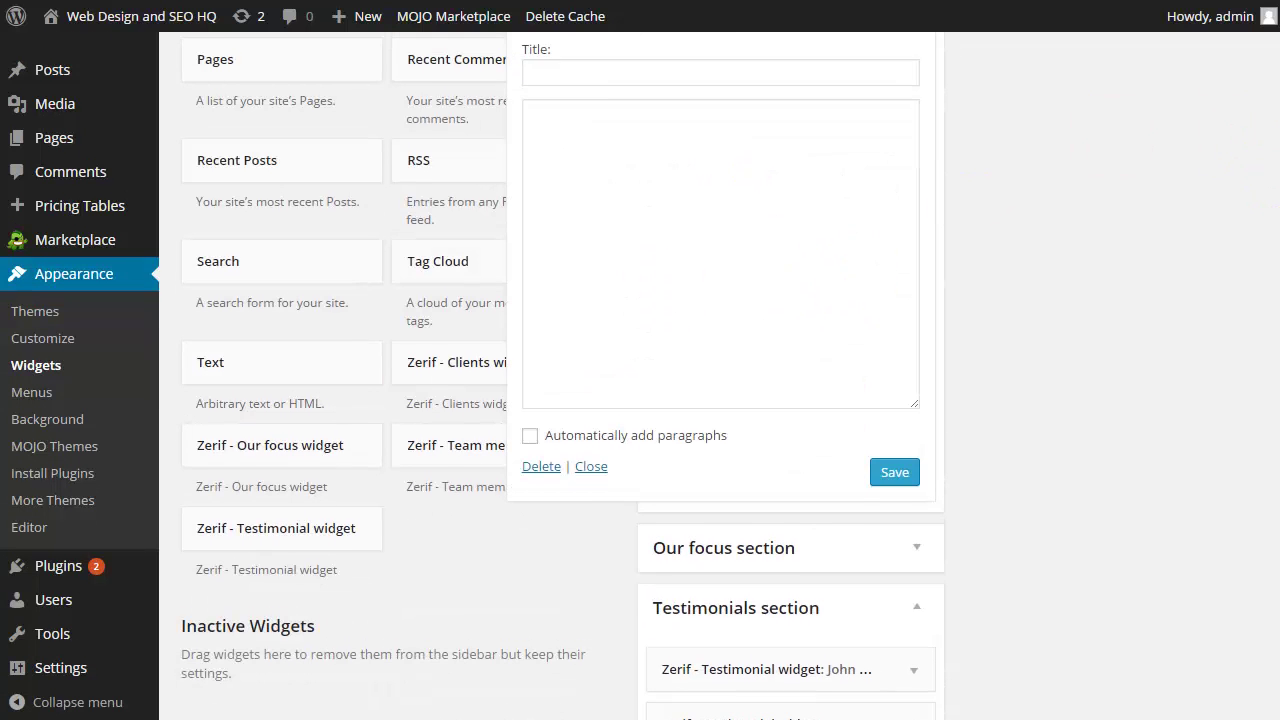
left_click(848, 327)
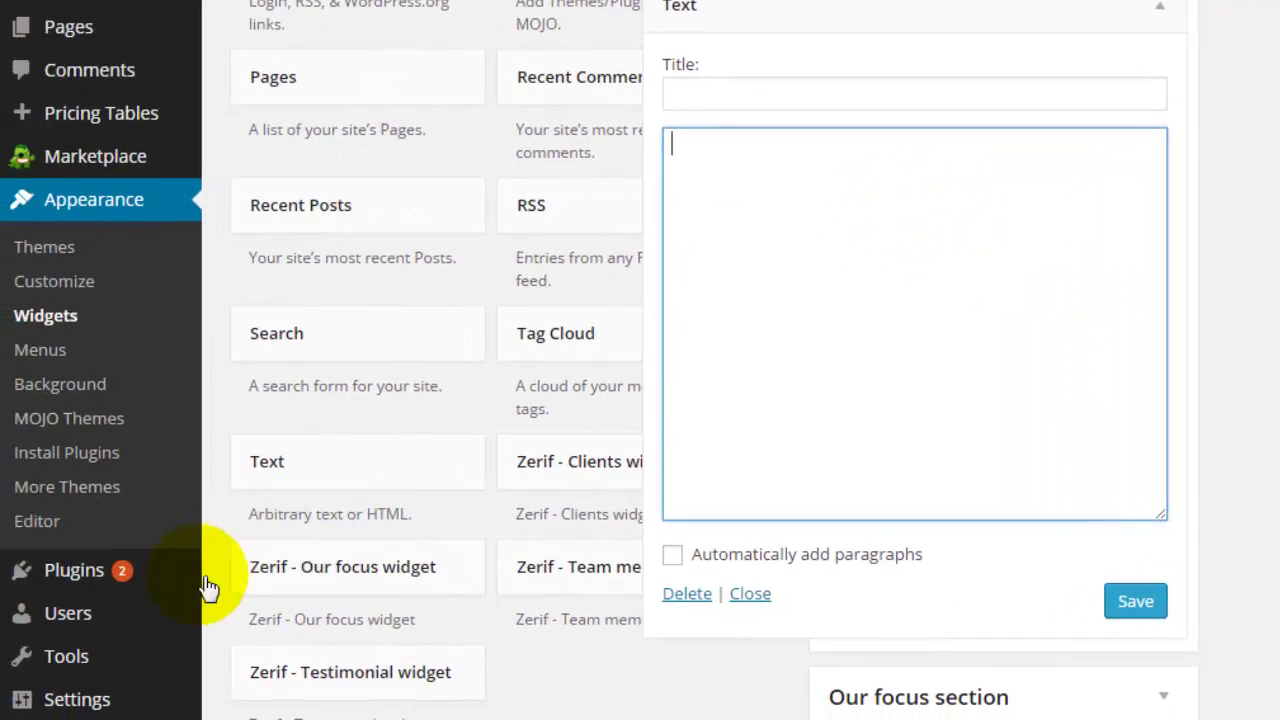
mouse_move(160, 603)
mouse_move(160, 572)
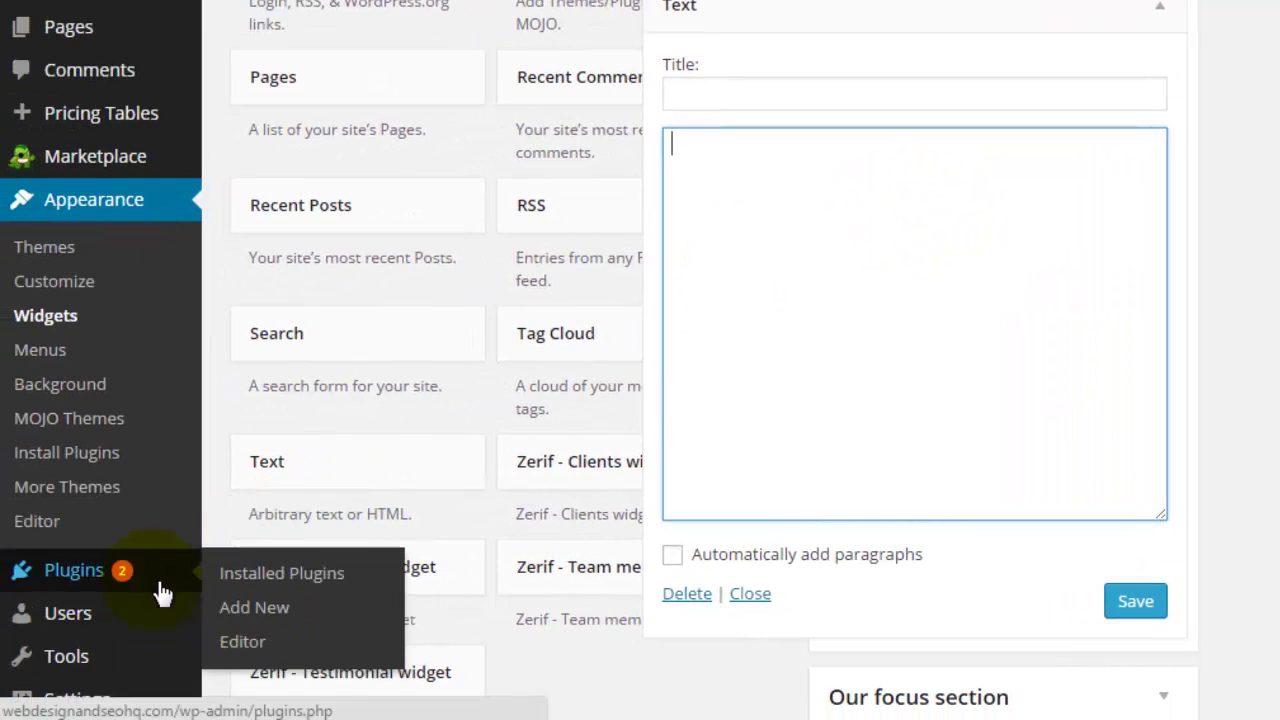